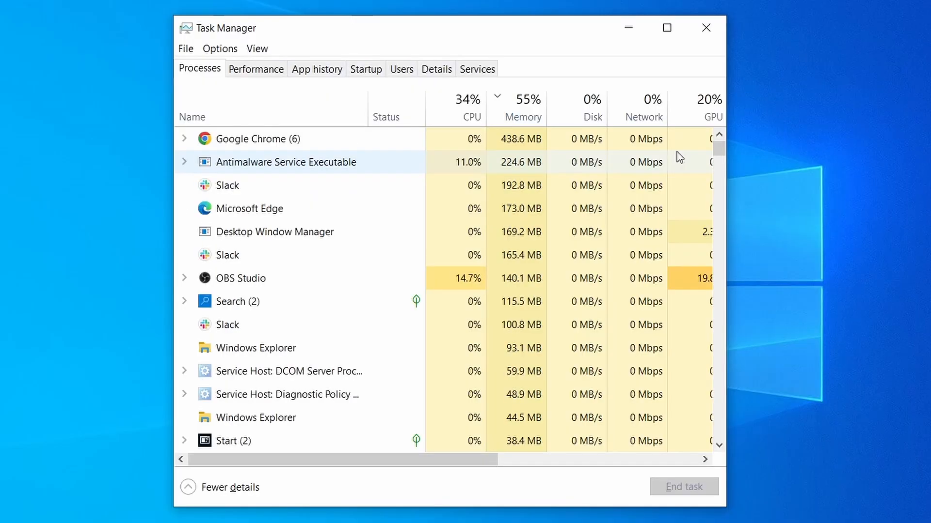
# Step: Sort the running processes by CPU usage and by memory usage to inspect them
pyautogui.click(446, 114)
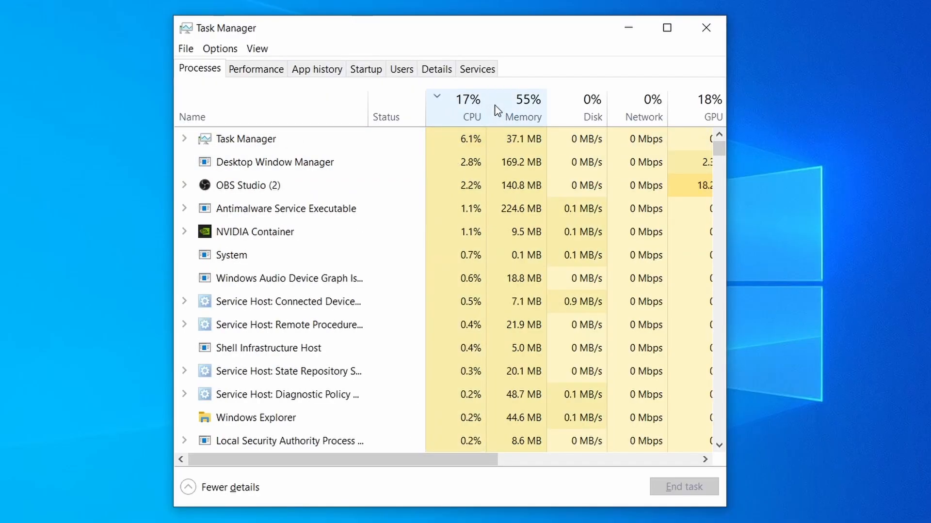
pyautogui.click(528, 107)
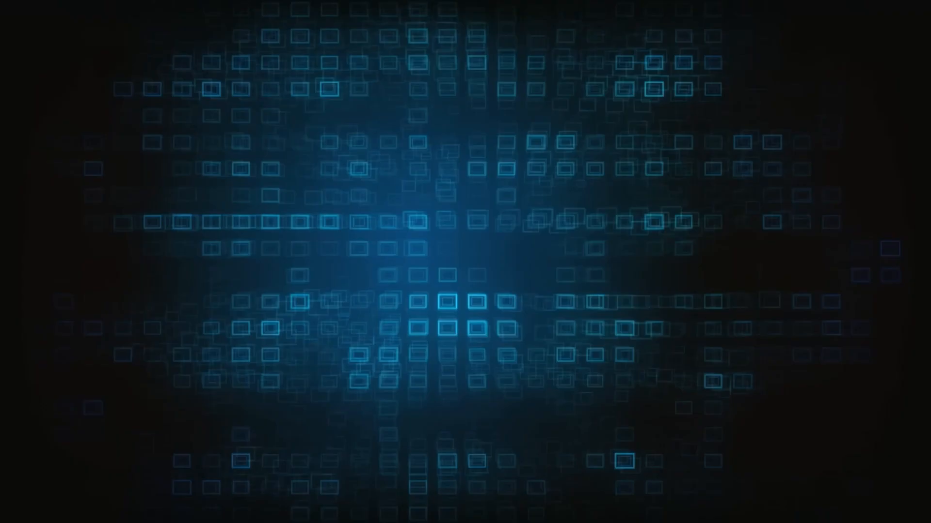
# Step: Search the registry for "sketchy" and open the properties of the Sketchy scheduled task
pyautogui.write('sket')
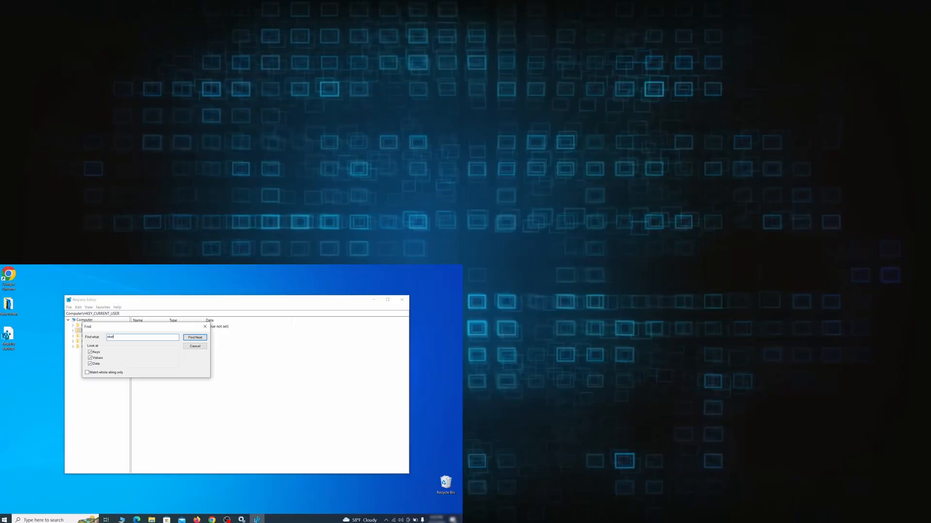
pyautogui.write('chy')
pyautogui.scroll(-1, 746, 83)
pyautogui.scroll(-3, 130, 156)
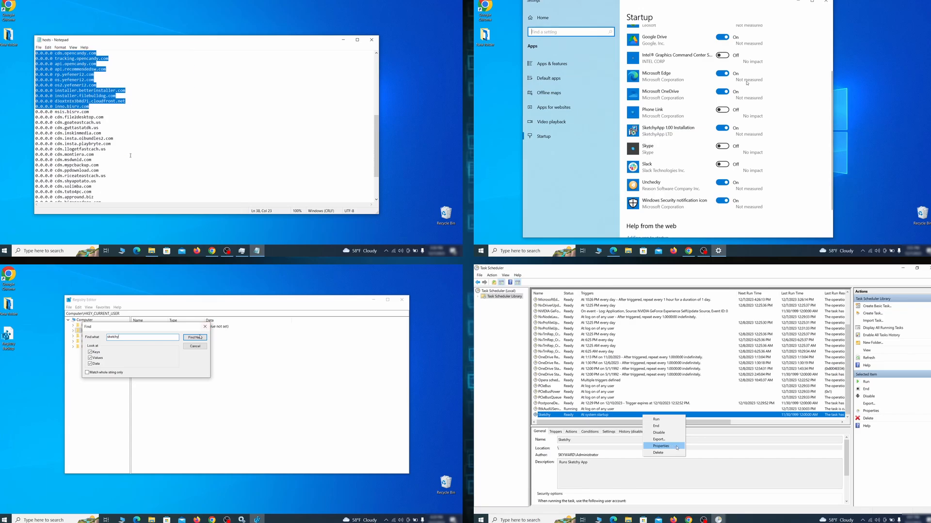
pyautogui.scroll(-1, 746, 83)
pyautogui.keyDown('shift'); pyautogui.click(117, 194); pyautogui.keyUp('shift')
pyautogui.click(200, 337)
pyautogui.click(676, 446)
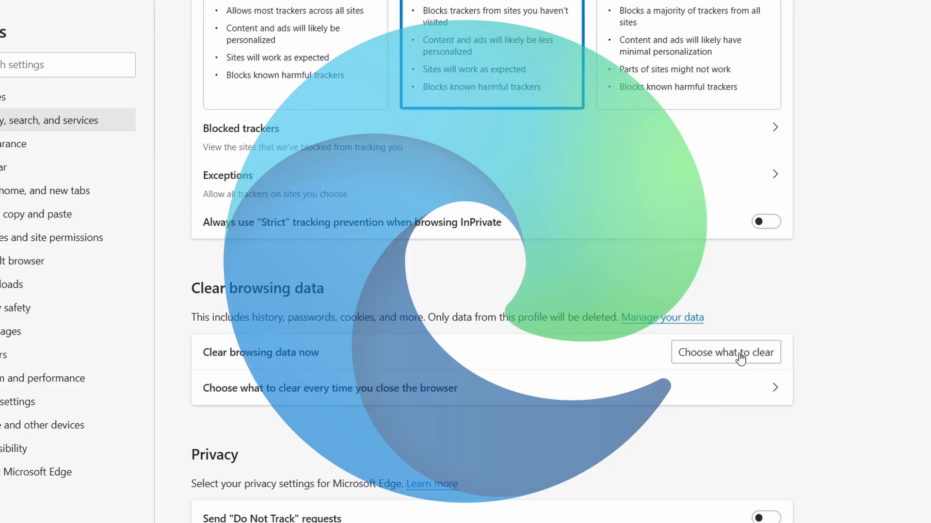
# Step: Open Edge's choice of browsing data to clear and go through the entries in Firefox's search engine list
pyautogui.click(746, 354)
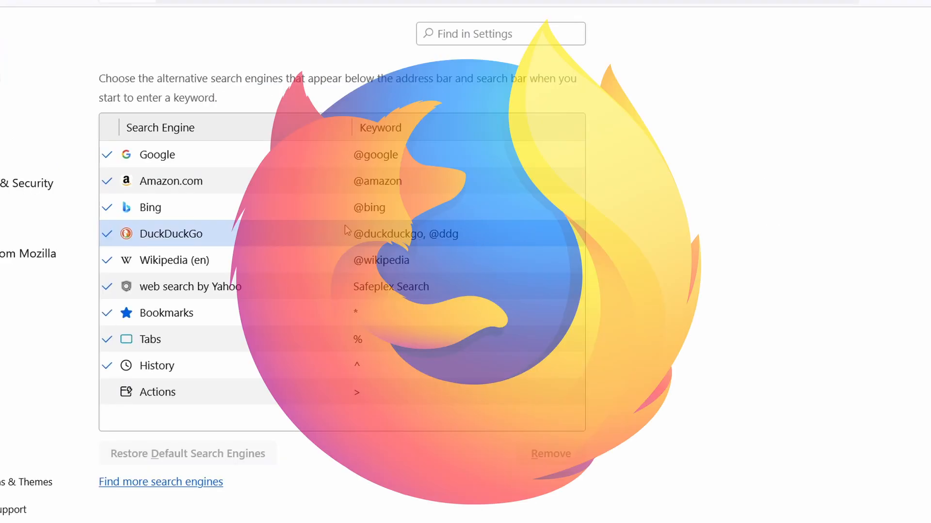
pyautogui.click(264, 209)
pyautogui.click(263, 235)
pyautogui.click(264, 261)
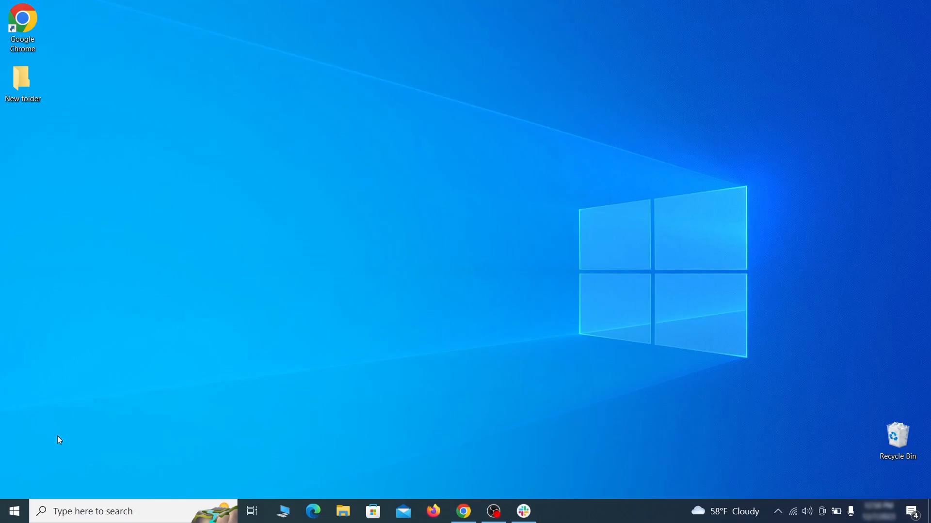
# Step: Restart the Windows 10 PC into advanced startup from the Update & Security recovery settings
pyautogui.click(14, 511)
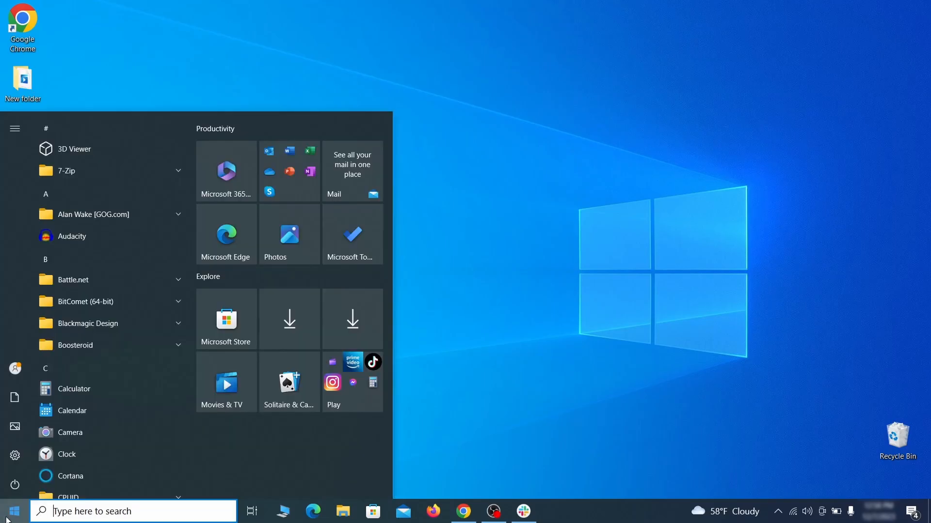
pyautogui.click(15, 457)
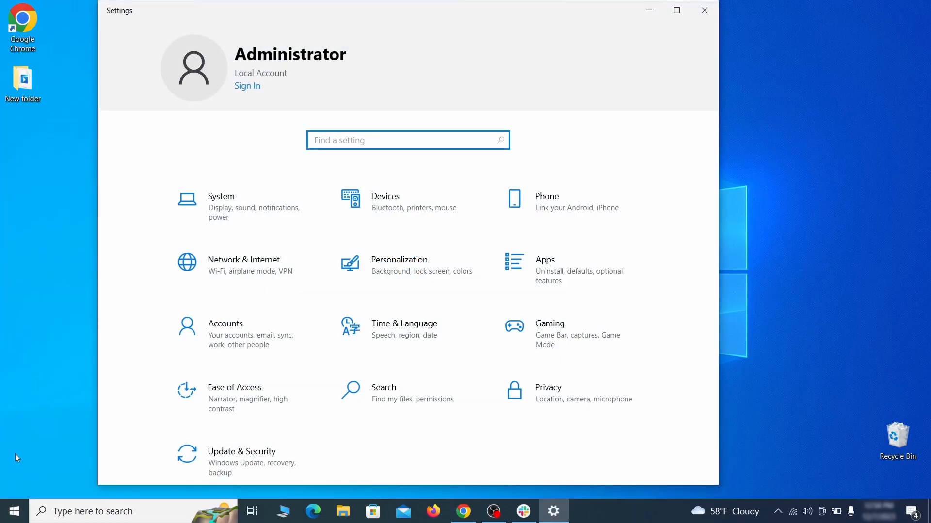
pyautogui.click(272, 455)
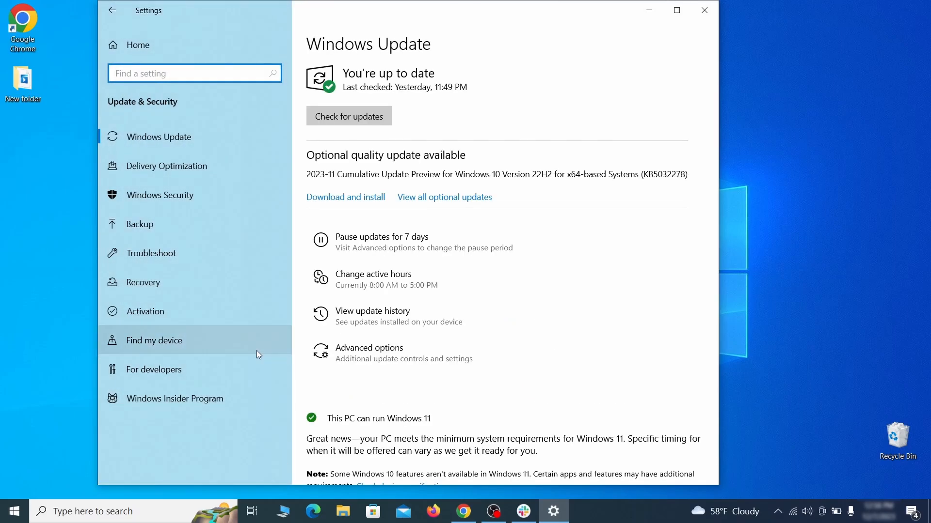
pyautogui.click(225, 283)
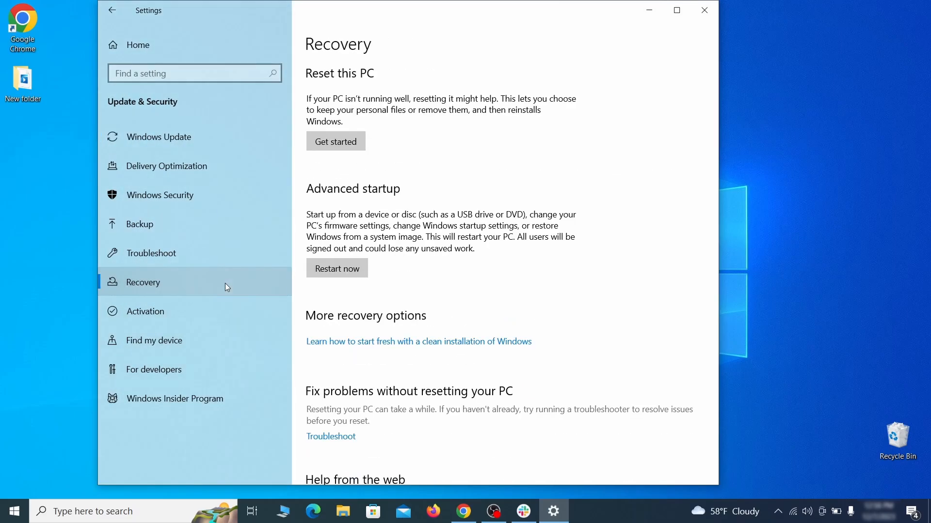
pyautogui.click(365, 279)
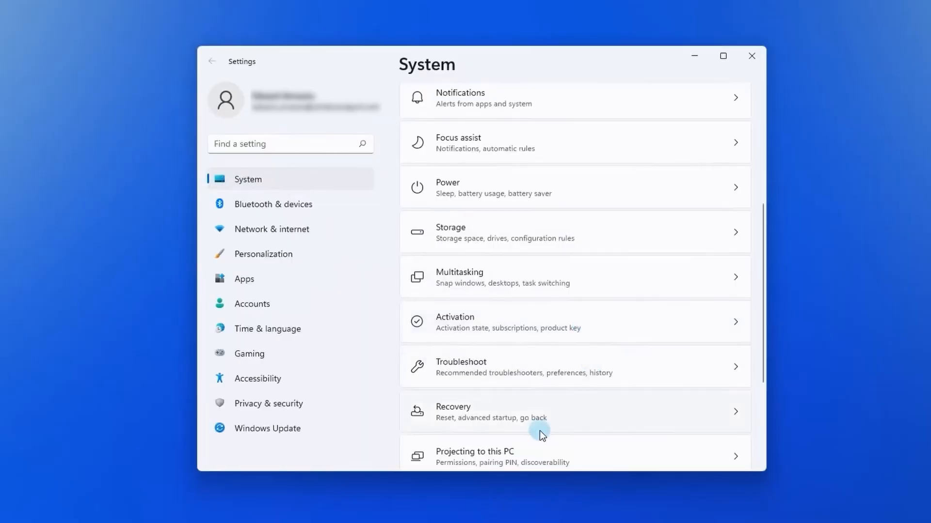
# Step: On Windows 11, restart into advanced startup from the system's Recovery settings
pyautogui.click(526, 412)
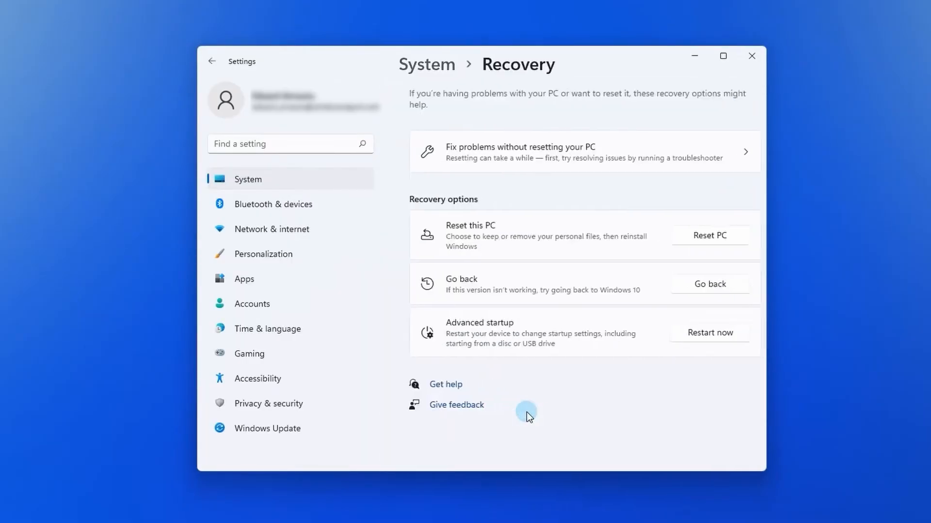
pyautogui.click(689, 337)
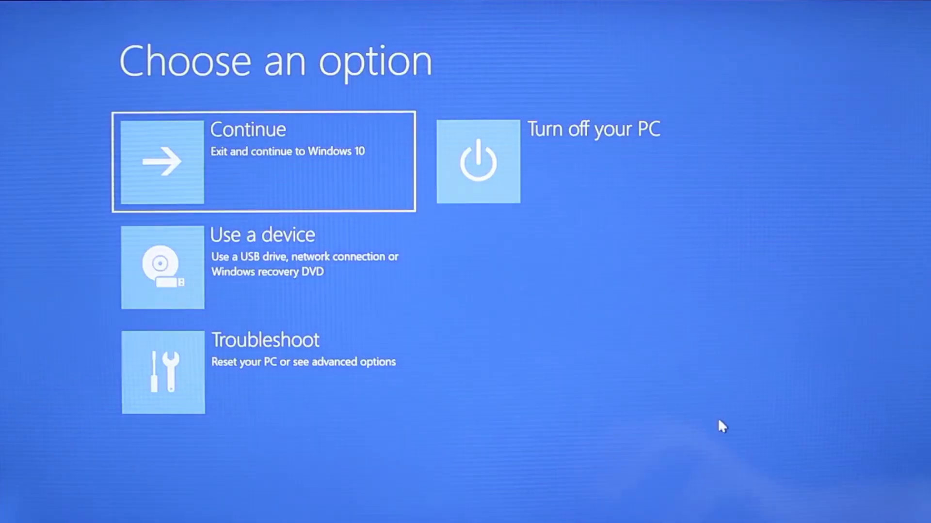
# Step: Go through the advanced troubleshooting options to Start-up Settings and restart the PC to change its boot options
pyautogui.click(291, 390)
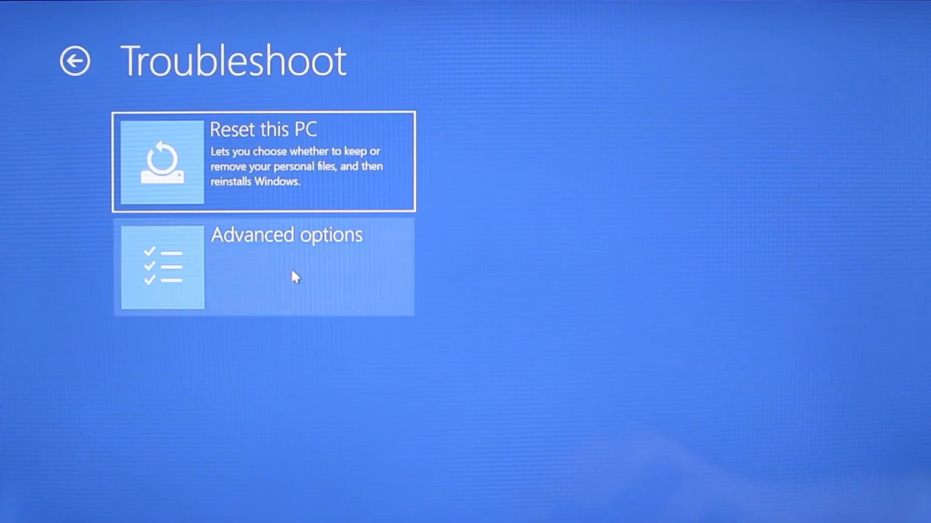
pyautogui.click(295, 277)
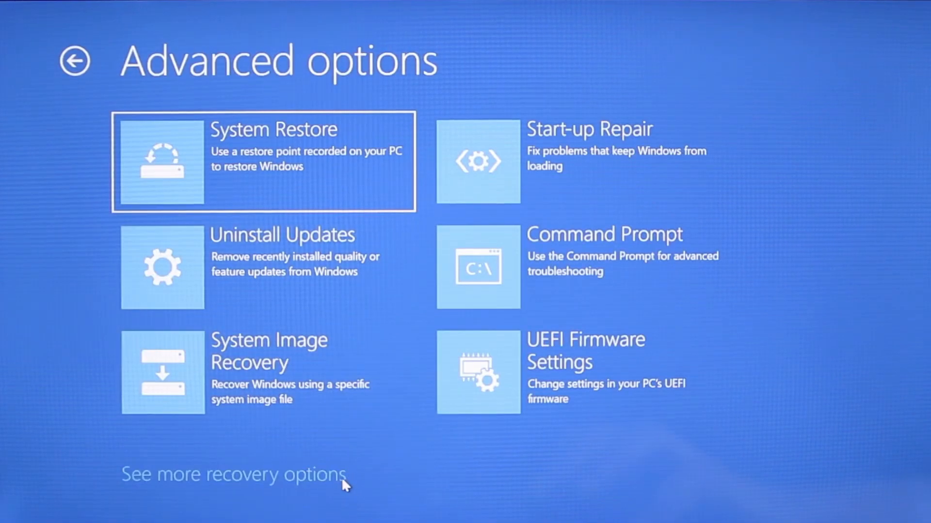
pyautogui.click(341, 478)
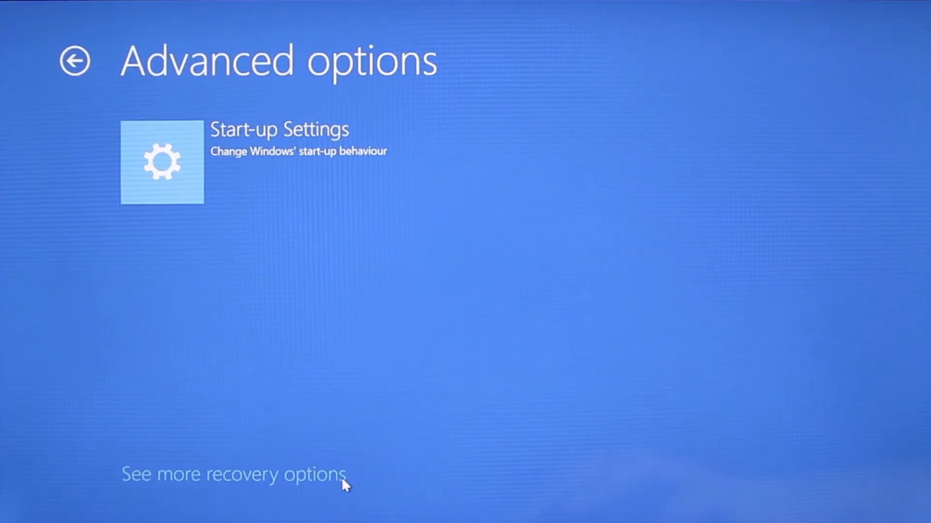
pyautogui.click(250, 152)
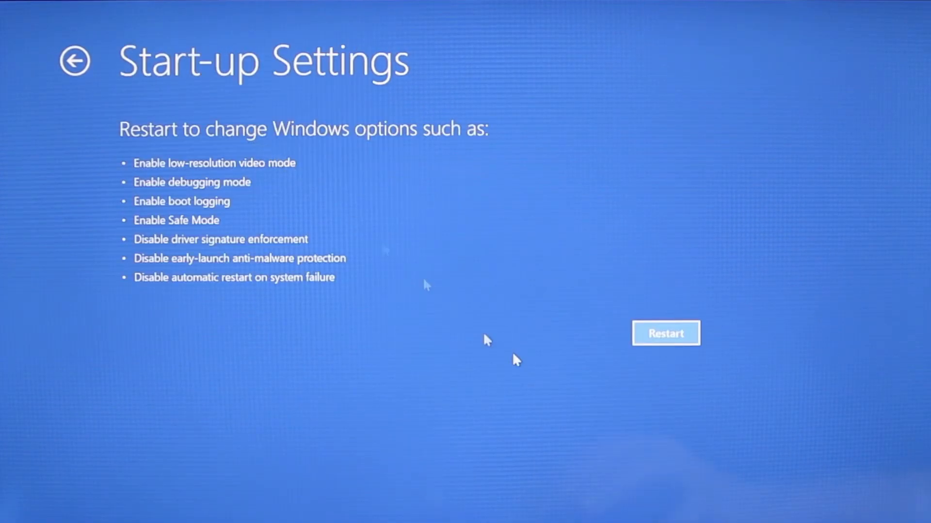
pyautogui.click(654, 334)
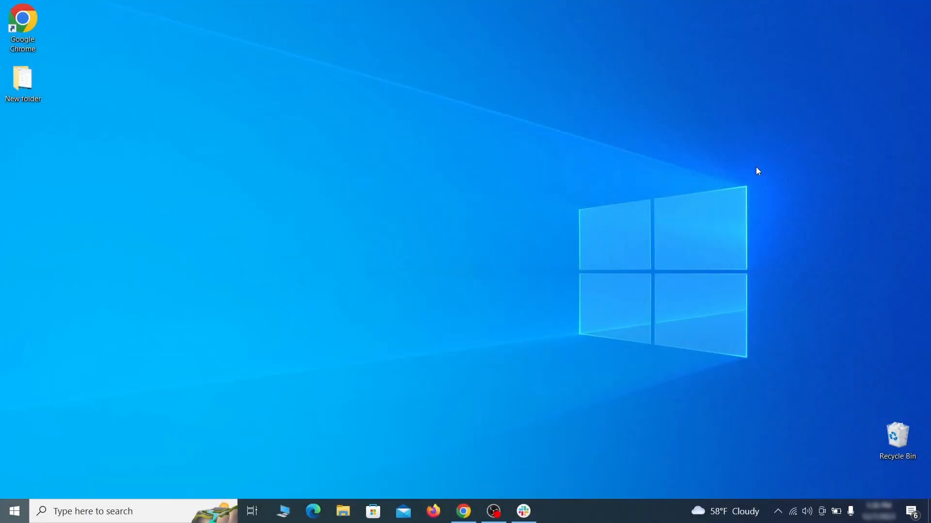
# Step: Open Apps & features and sort the installed apps by install date
pyautogui.press('super')
pyautogui.write('apps &')
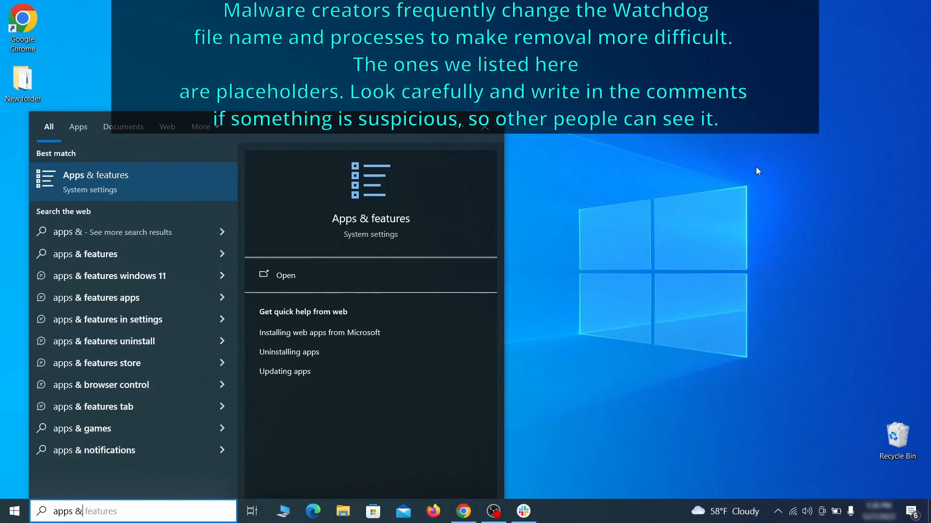
pyautogui.write(' features')
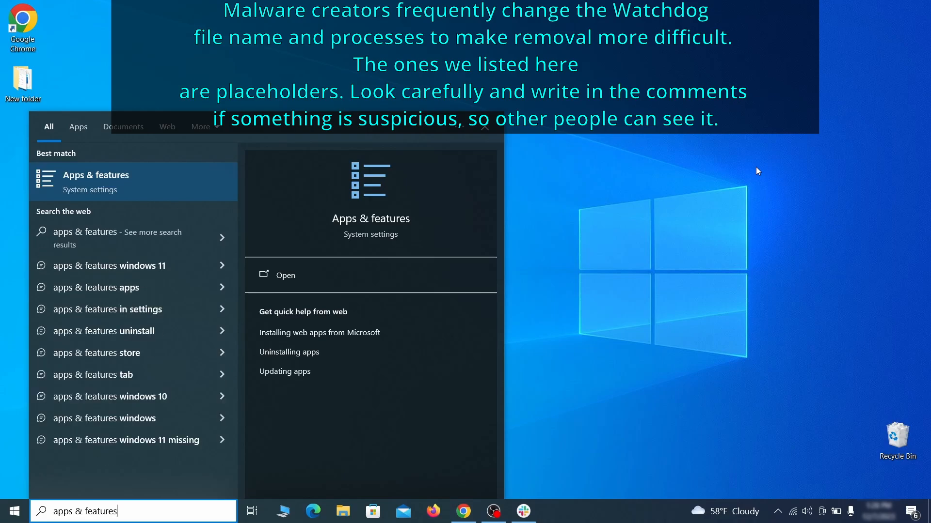
pyautogui.press('Return')
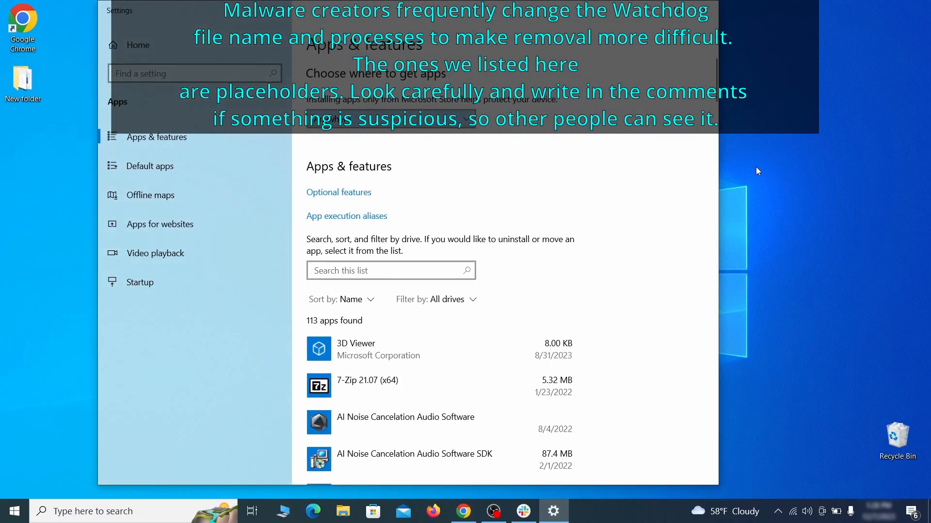
pyautogui.click(366, 300)
pyautogui.click(349, 362)
pyautogui.scroll(-2, 525, 304)
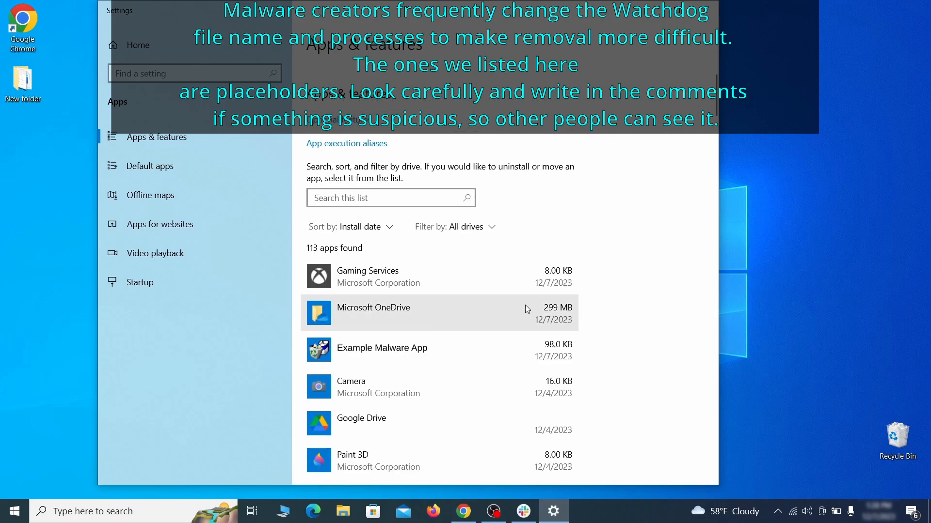
# Step: Uninstall Example Malware App and close the settings window
pyautogui.click(474, 345)
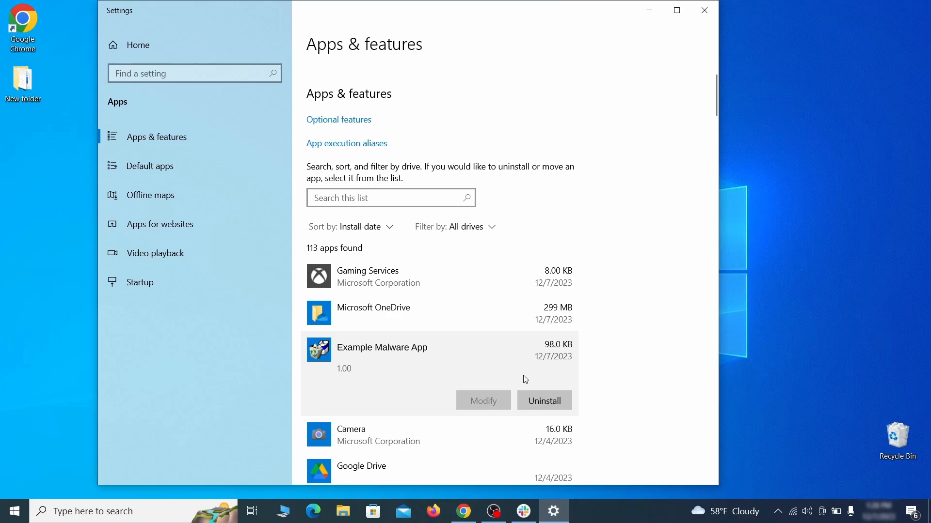
pyautogui.click(557, 402)
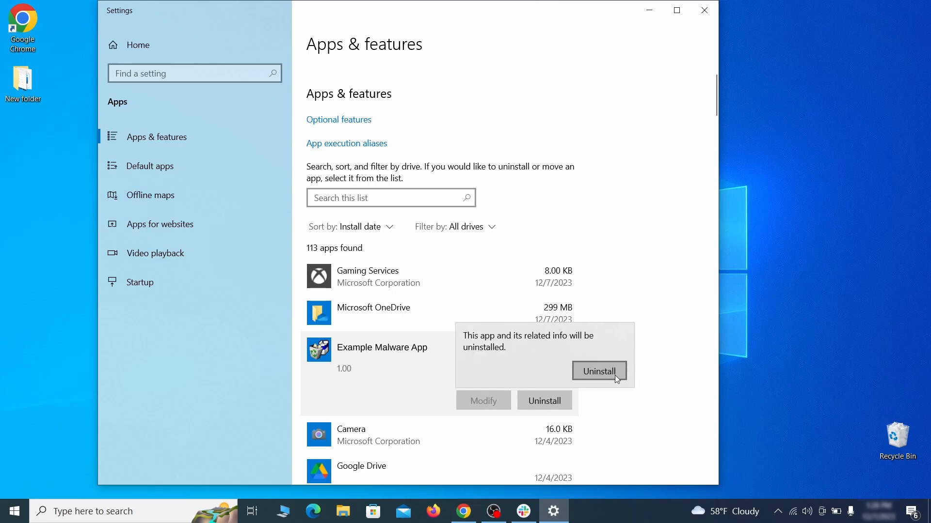
pyautogui.click(601, 373)
pyautogui.click(535, 365)
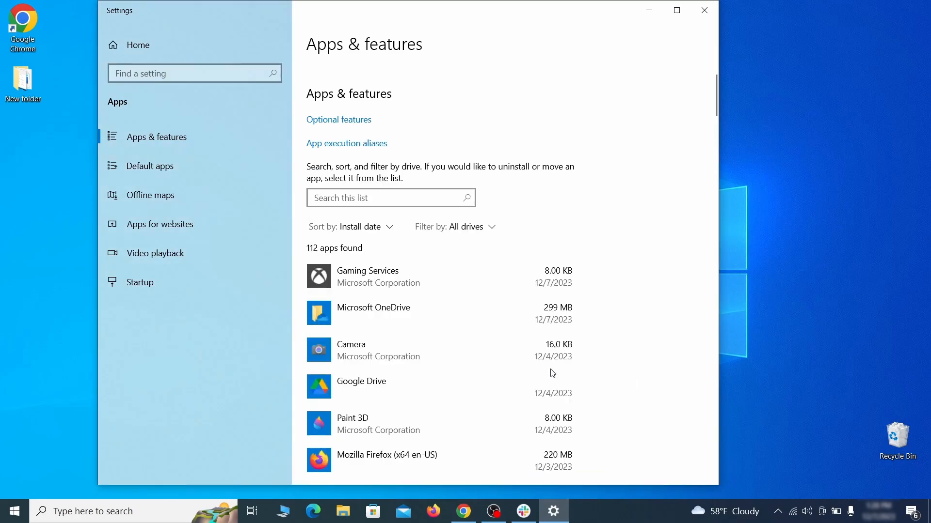
pyautogui.click(704, 9)
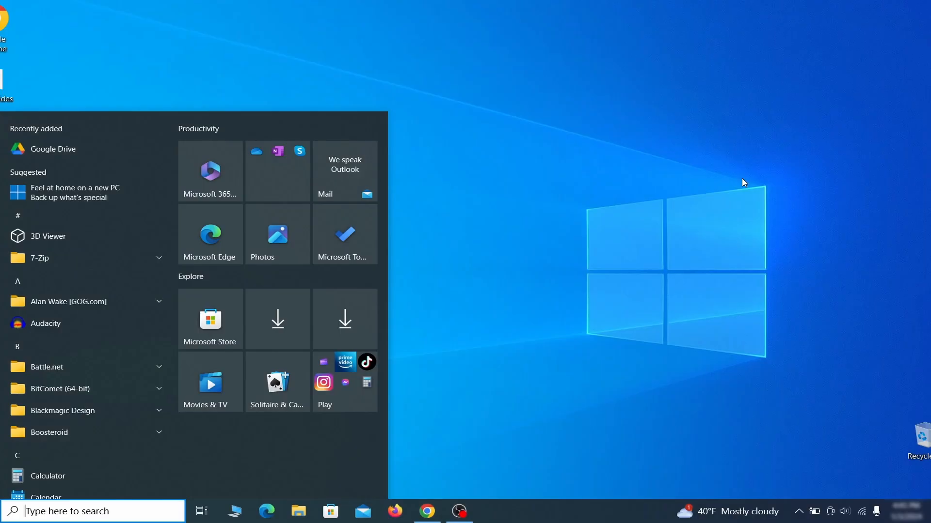
# Step: Search for "create a restore point" and open the System Protection properties
pyautogui.write('create a')
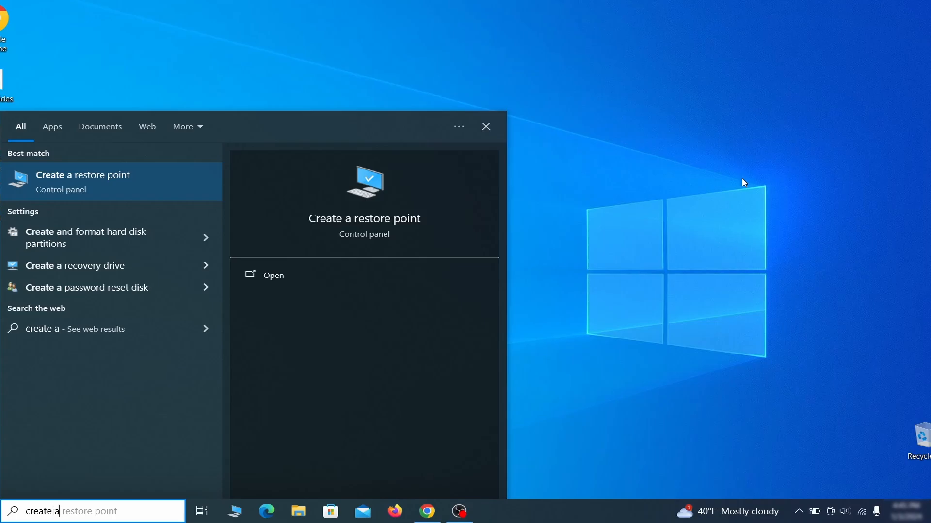
pyautogui.write(' restore point')
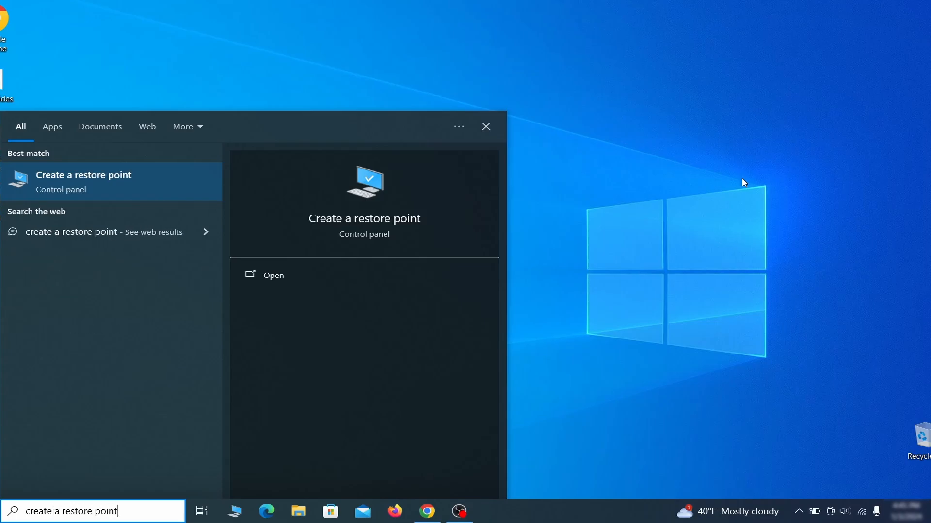
pyautogui.press('Return')
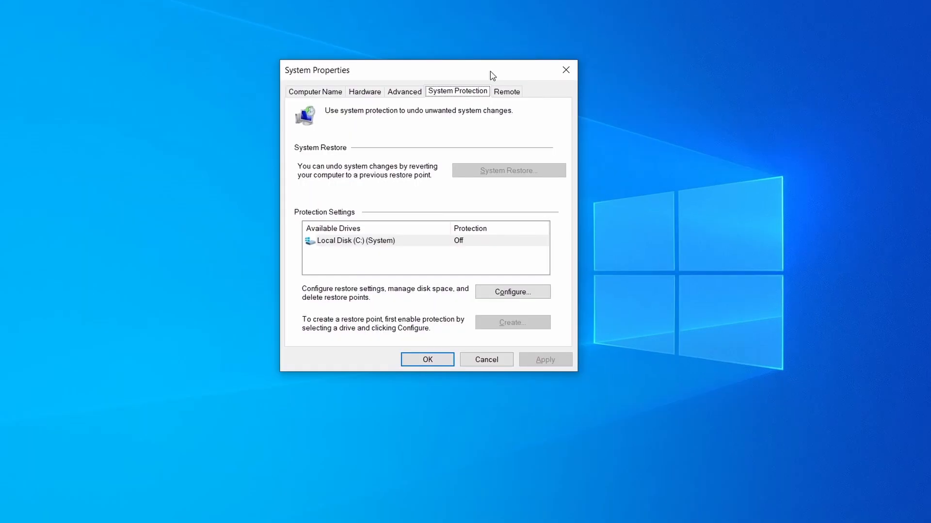
# Step: Turn on system protection for Local Disk (C:) with a maximum usage of 4% (19.05 GB)
pyautogui.click(419, 246)
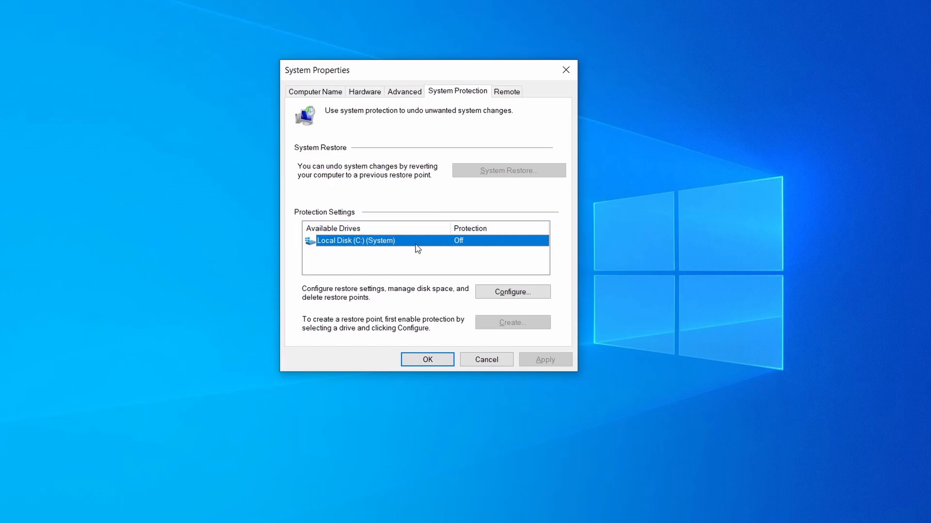
pyautogui.click(534, 293)
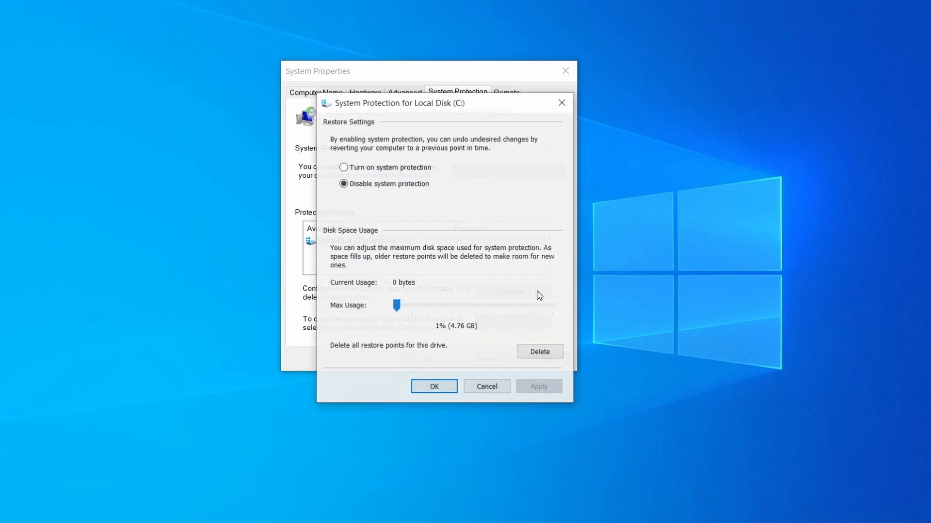
pyautogui.click(344, 167)
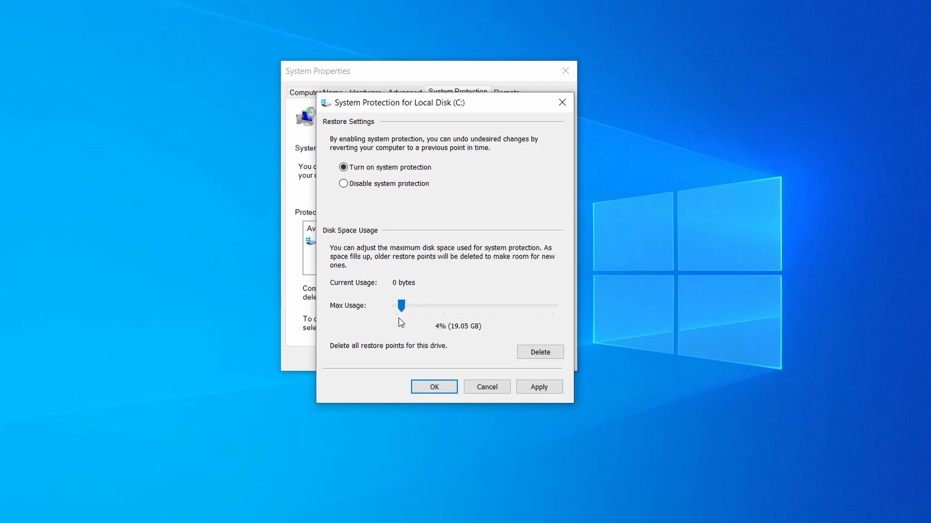
pyautogui.click(536, 387)
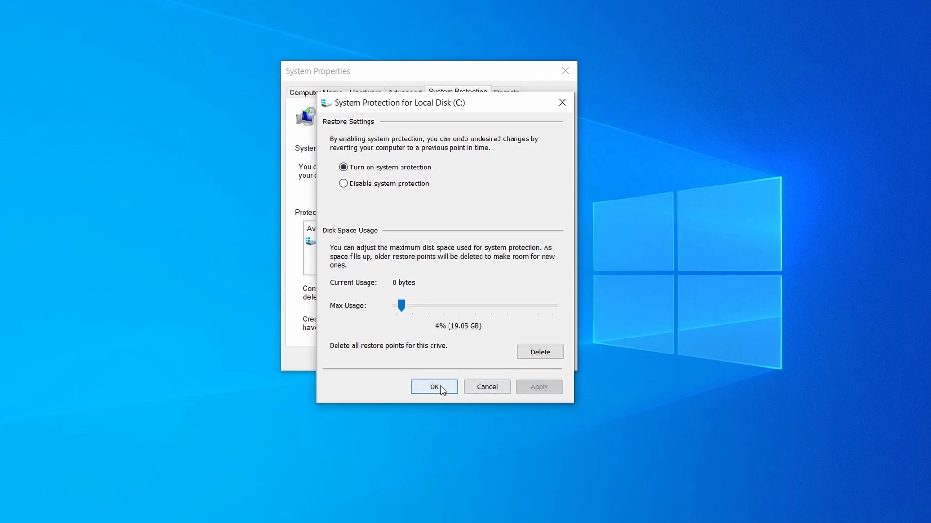
pyautogui.click(439, 387)
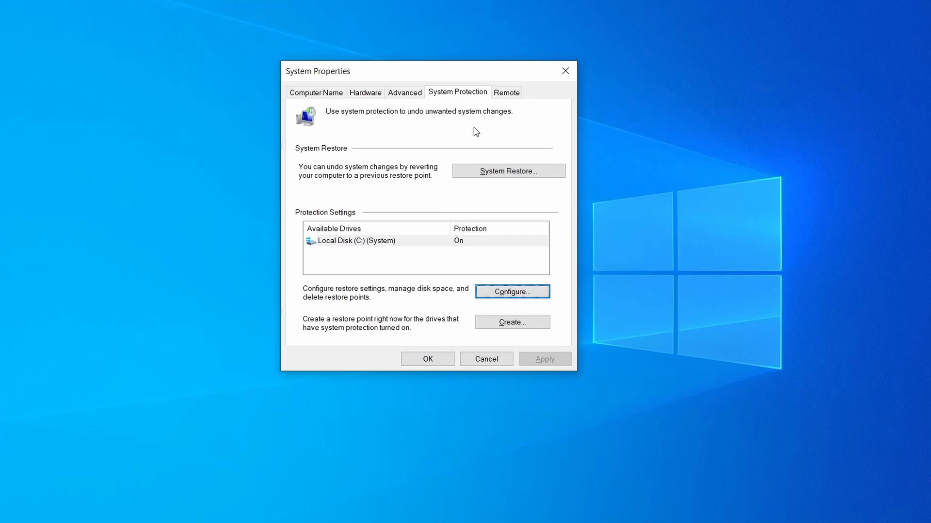
# Step: Create a restore point with a description beginning with "Restore" and select a restore point in the System Restore wizard
pyautogui.click(520, 328)
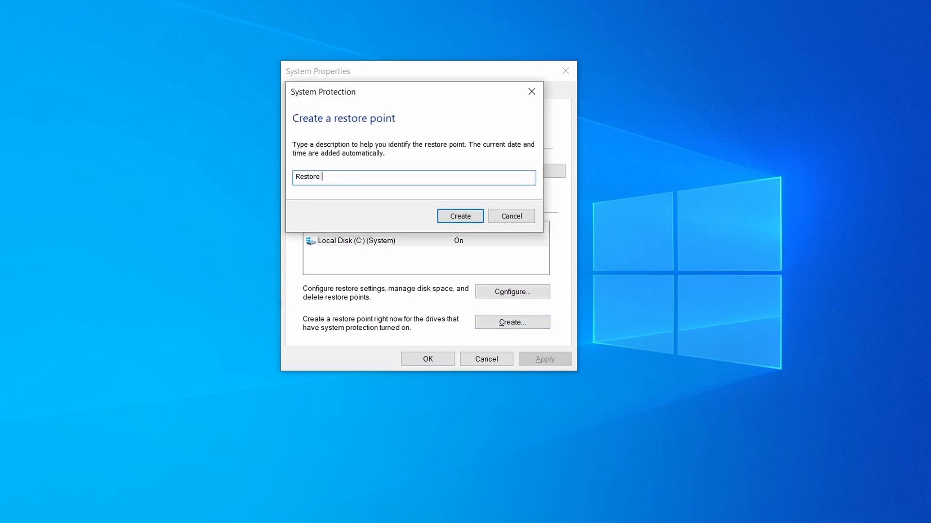
pyautogui.click(469, 214)
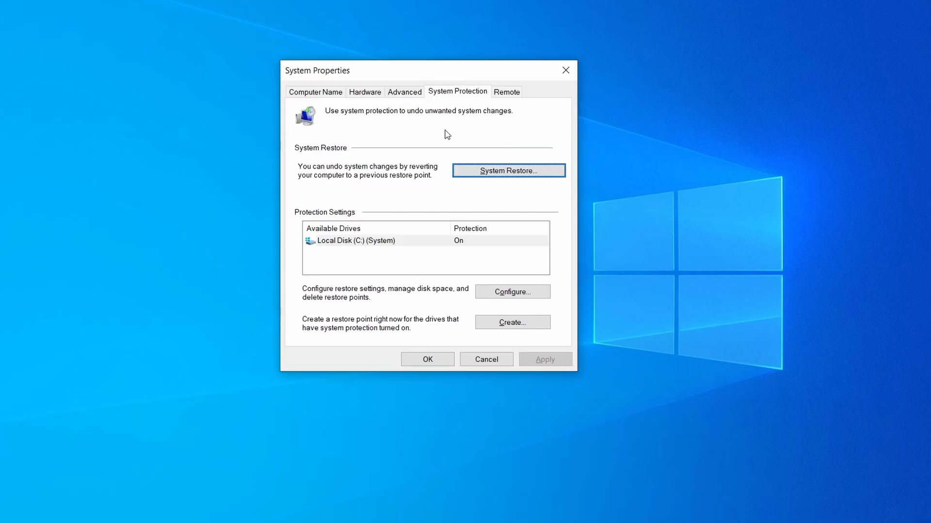
pyautogui.click(546, 176)
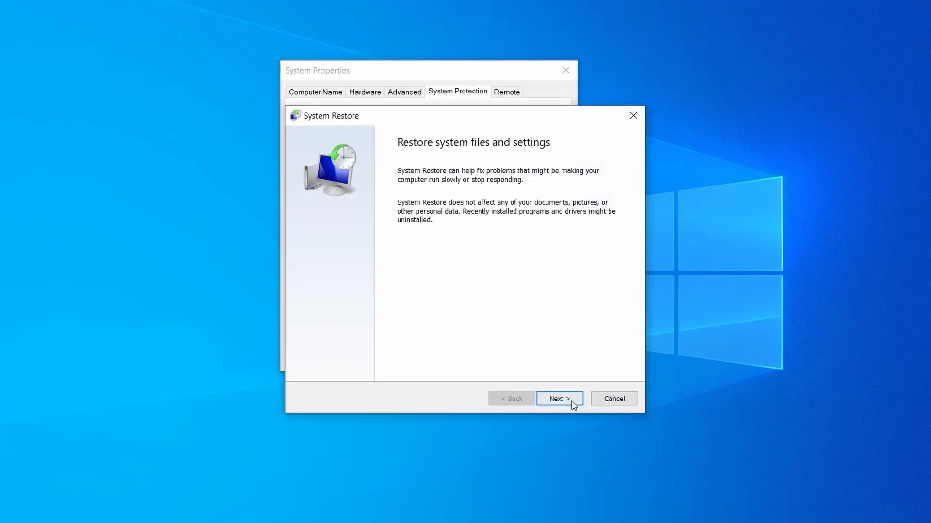
pyautogui.click(573, 404)
pyautogui.click(457, 222)
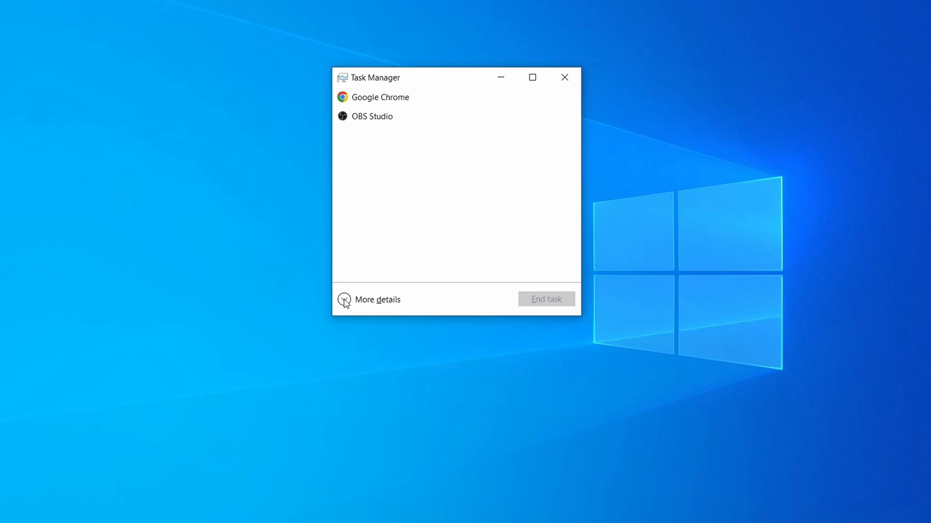
# Step: Expand Task Manager to its detailed view and sort the processes by CPU and by memory usage
pyautogui.click(352, 301)
pyautogui.click(455, 112)
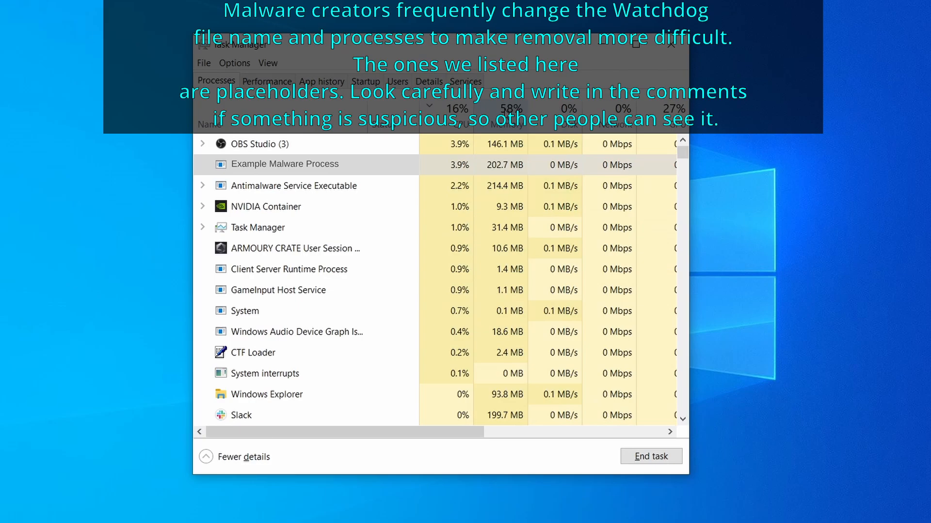
pyautogui.click(506, 117)
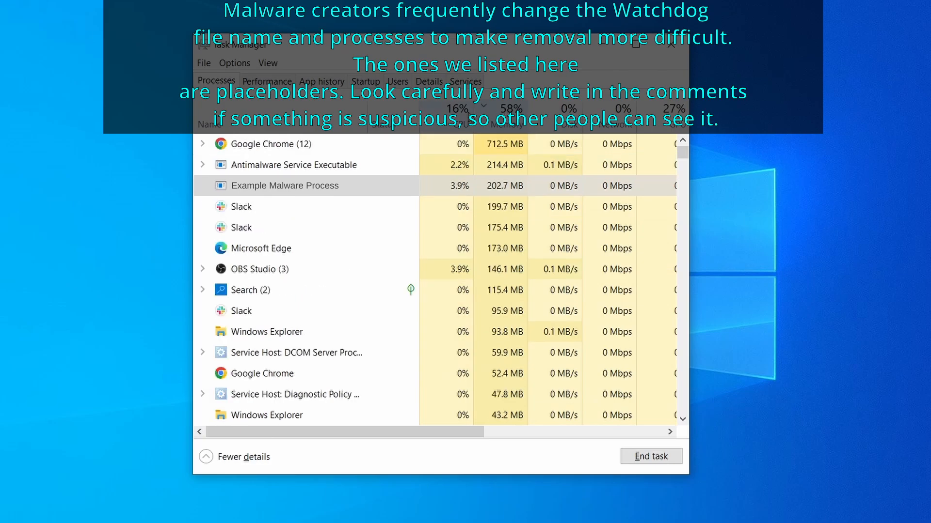
# Step: Open the file location of Example Malware Process and delete all the files in that folder
pyautogui.rightClick(444, 185)
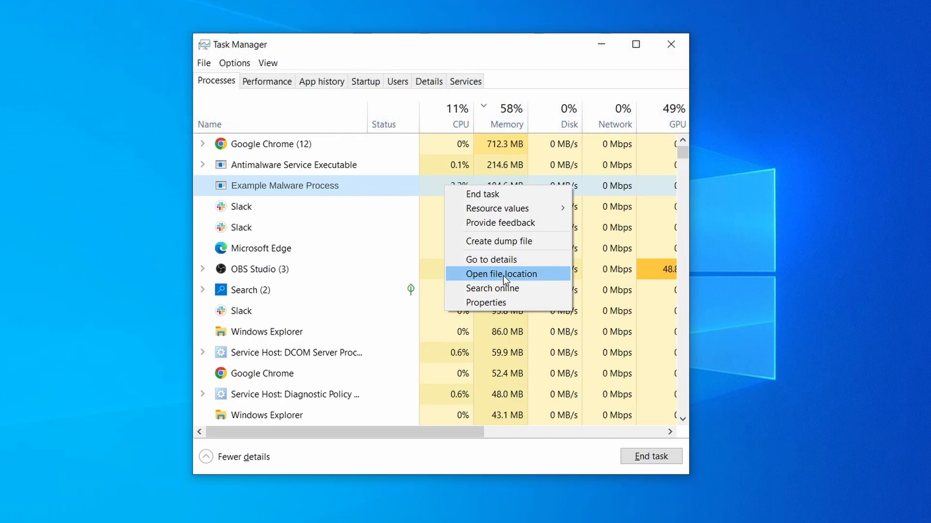
pyautogui.click(503, 274)
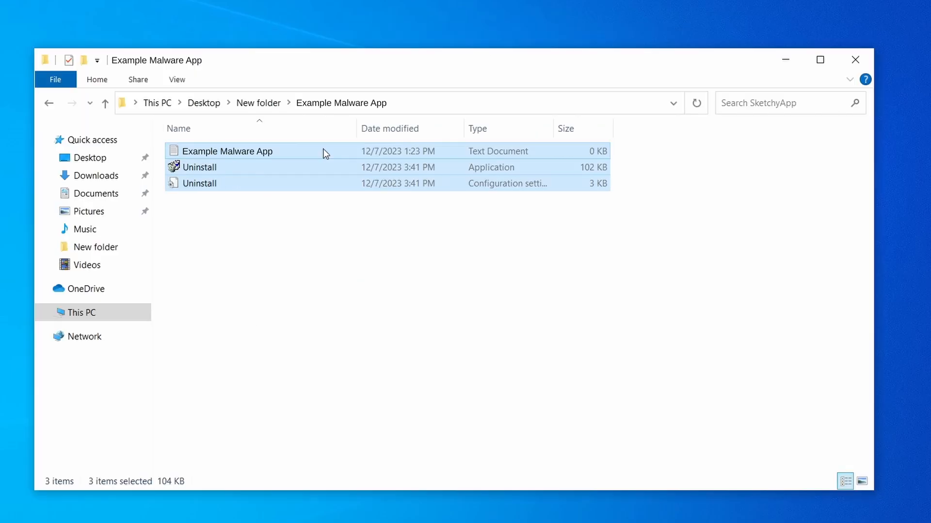
pyautogui.rightClick(321, 151)
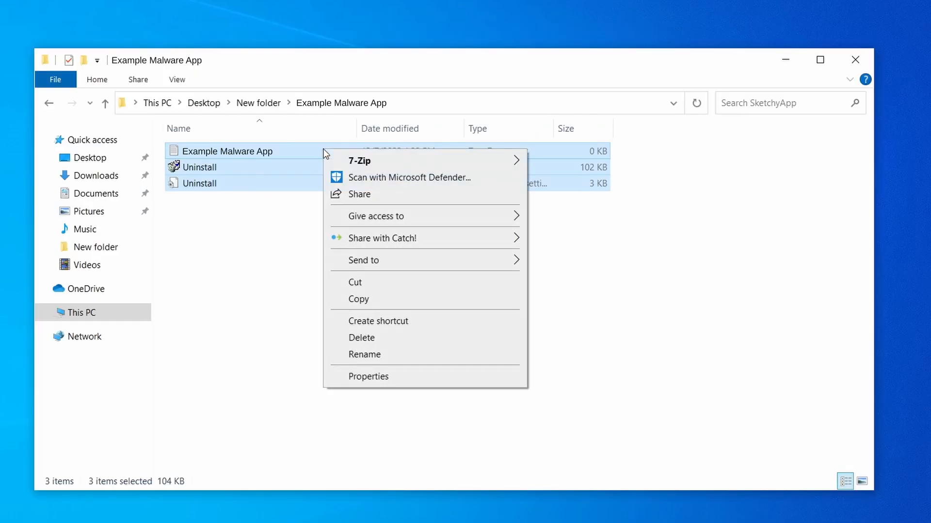
pyautogui.click(403, 338)
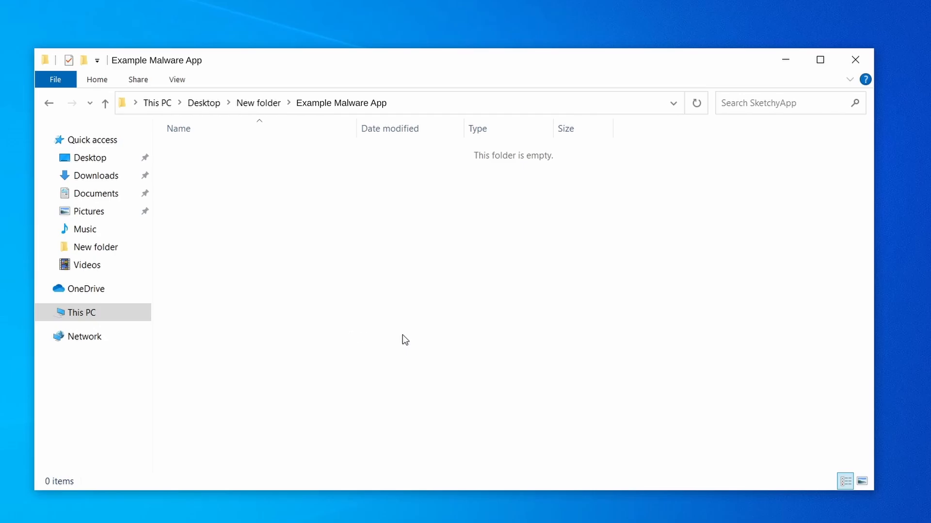
pyautogui.click(855, 57)
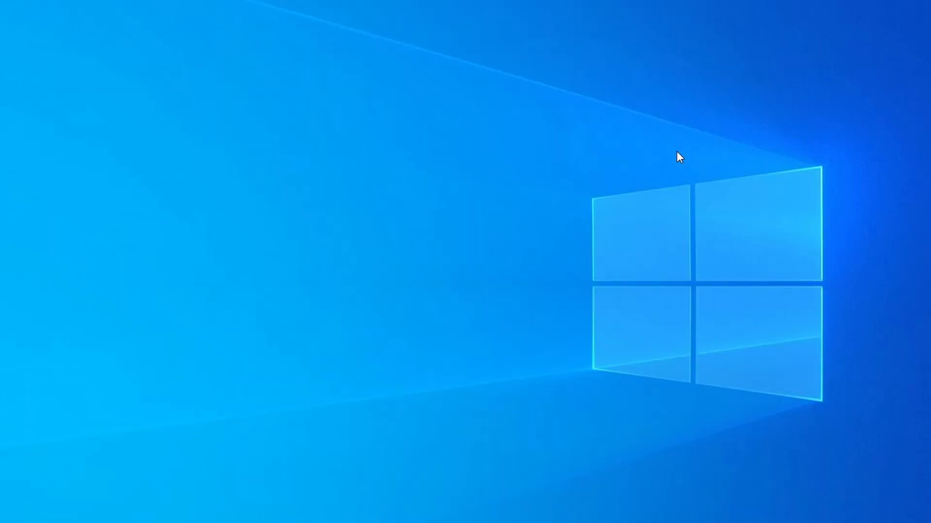
# Step: Sort the Task Manager processes by CPU and by memory, and bring up the context options for Example Malware App
pyautogui.hotkey('ctrl', 'shift', 'Escape')
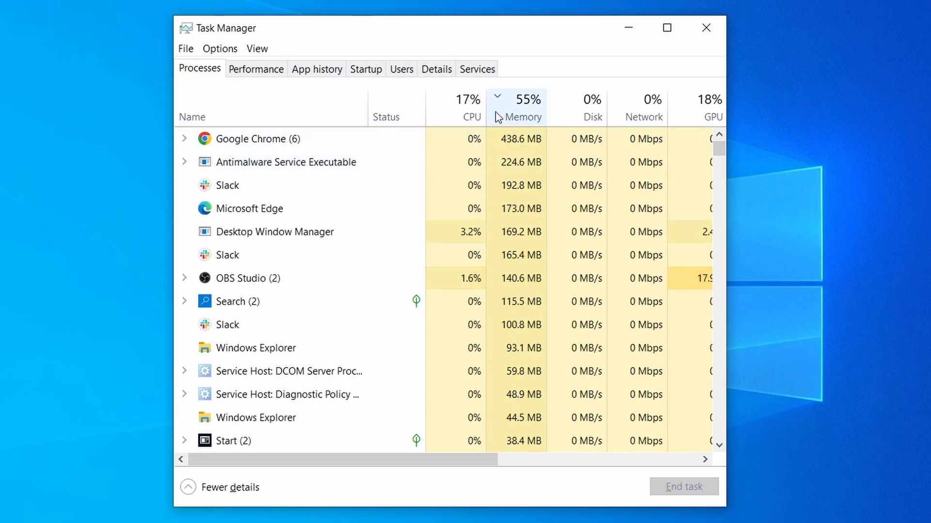
pyautogui.click(453, 115)
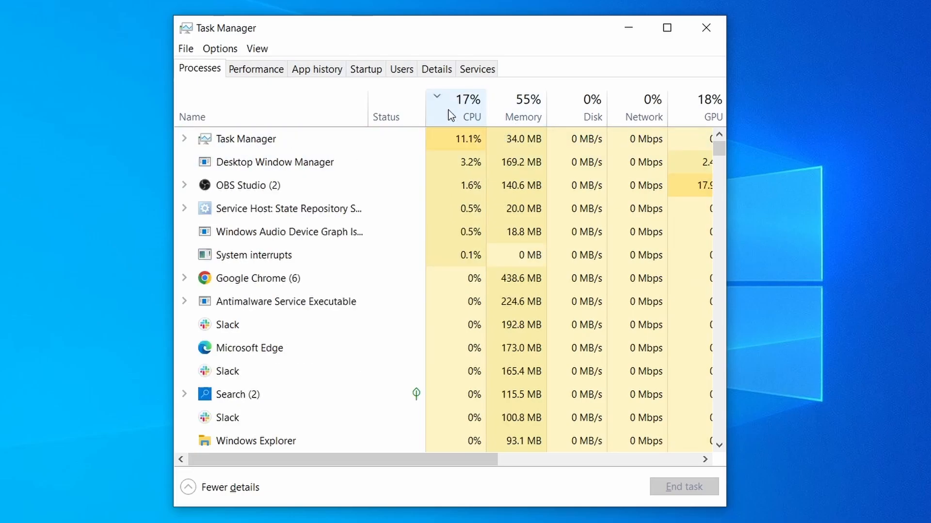
pyautogui.click(528, 106)
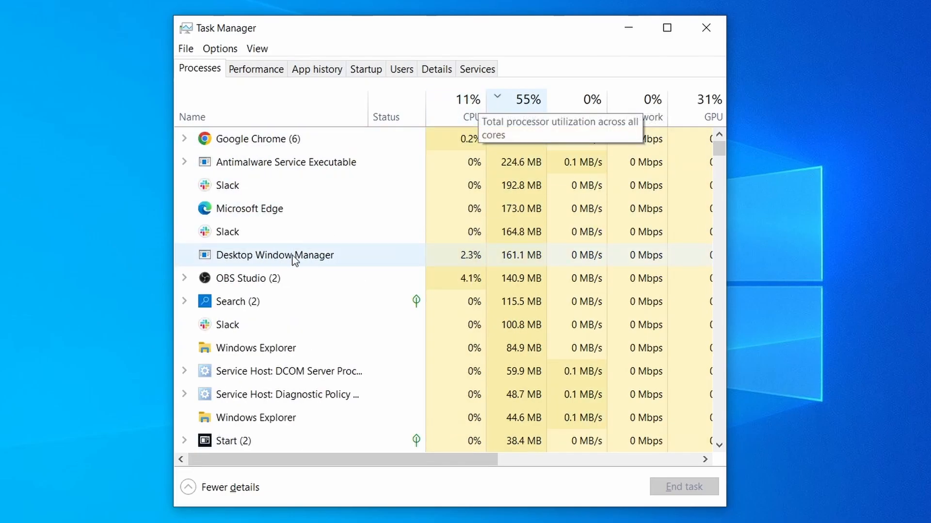
pyautogui.scroll(-2, 405, 327)
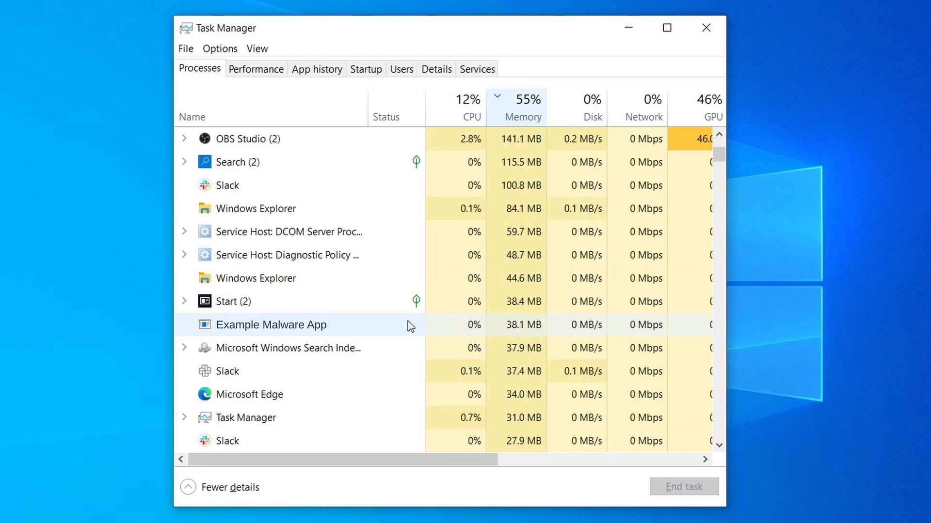
pyautogui.rightClick(408, 323)
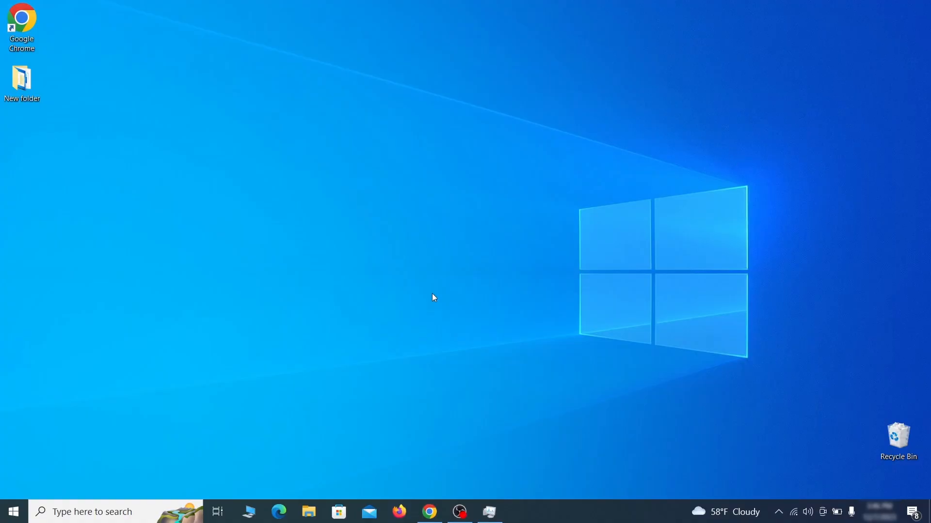
# Step: Search Windows for "view network connections" and open the Network Connections window
pyautogui.press('super')
pyautogui.write('view network connectio')
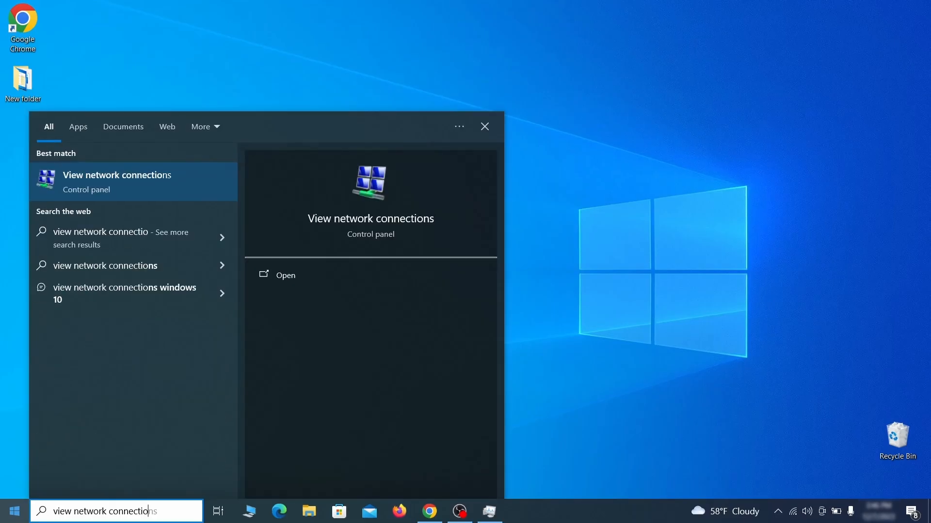
pyautogui.write('ns')
pyautogui.press('Return')
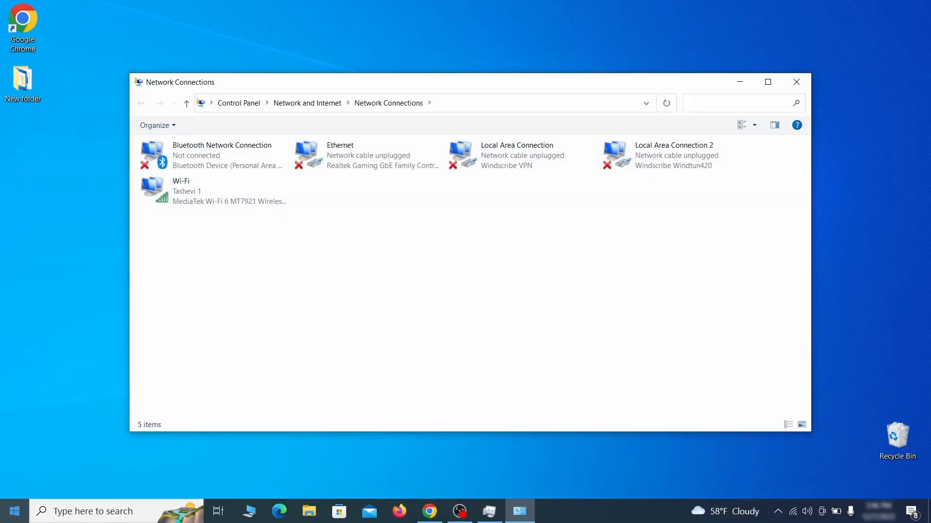
# Step: Open the Internet Protocol Version 4 (TCP/IPv4) properties of the Wi-Fi connection
pyautogui.click(167, 187)
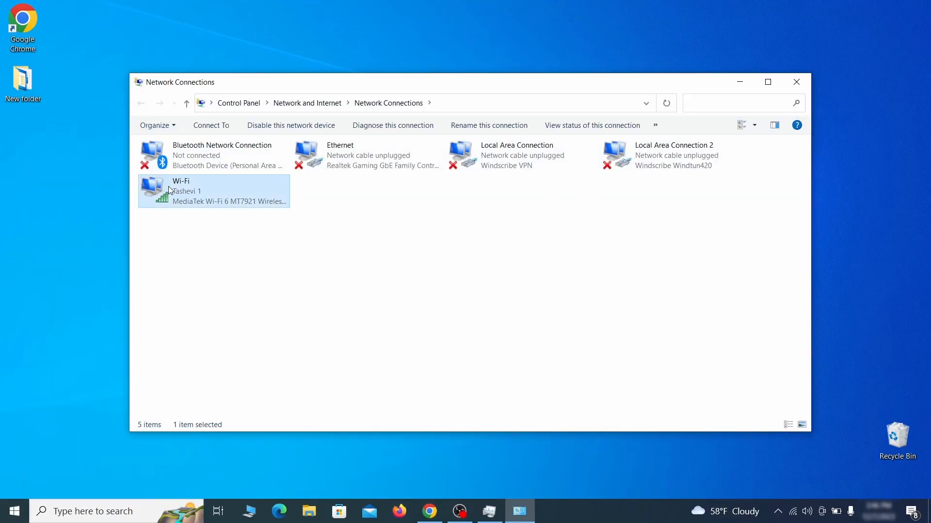
pyautogui.rightClick(199, 204)
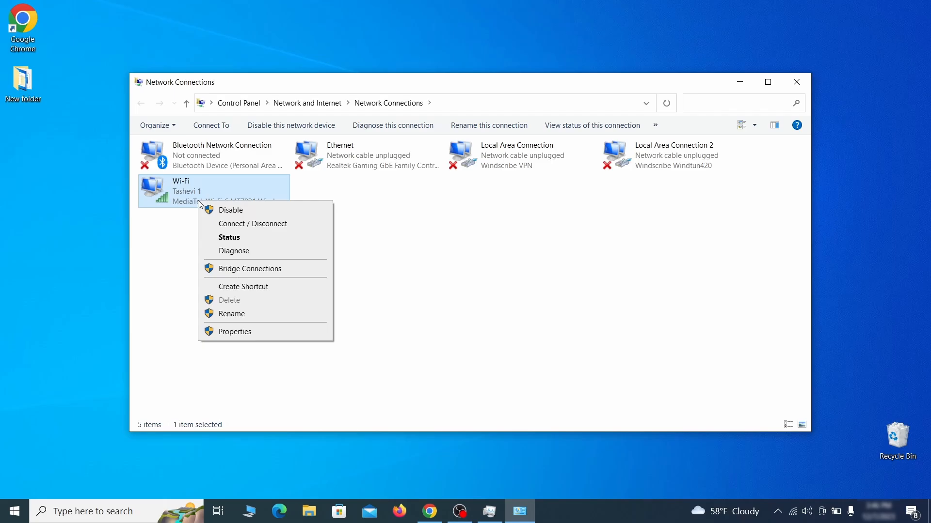
pyautogui.click(235, 332)
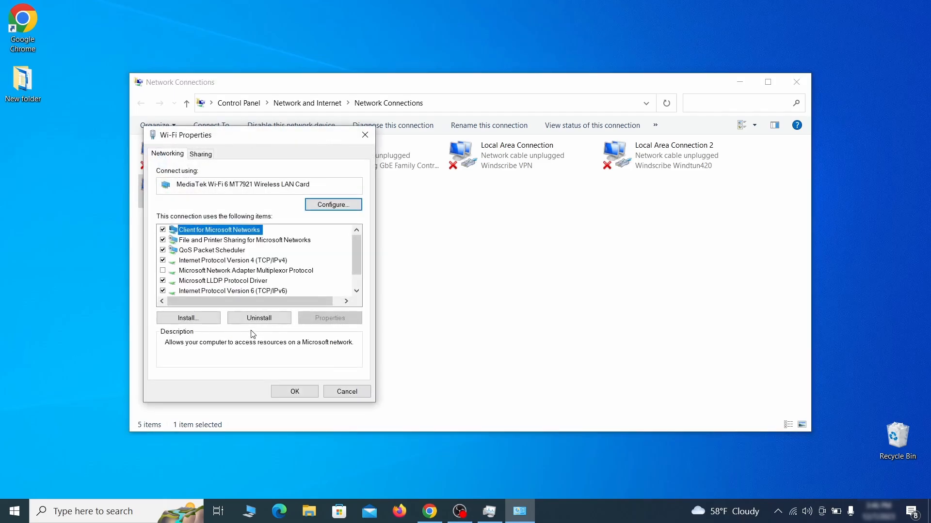
pyautogui.click(243, 262)
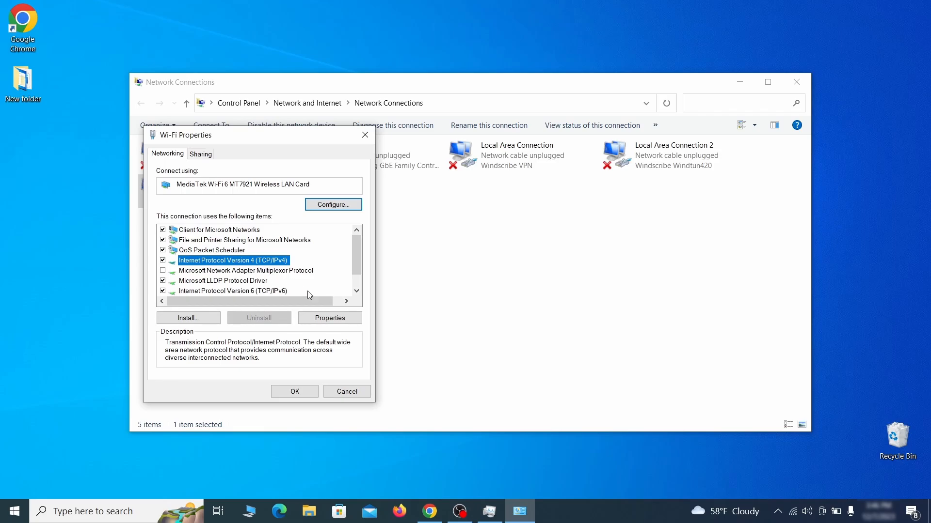
pyautogui.click(332, 318)
pyautogui.moveTo(331, 178); pyautogui.dragTo(469, 141)
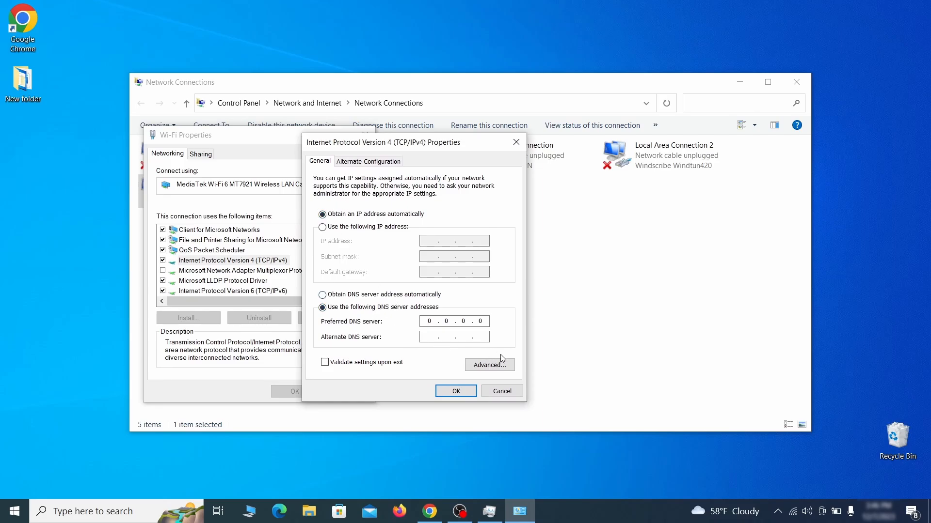
# Step: Remove the 0.0.0.0 DNS server address in the advanced TCP/IP settings and apply the change to the Wi-Fi connection
pyautogui.click(489, 364)
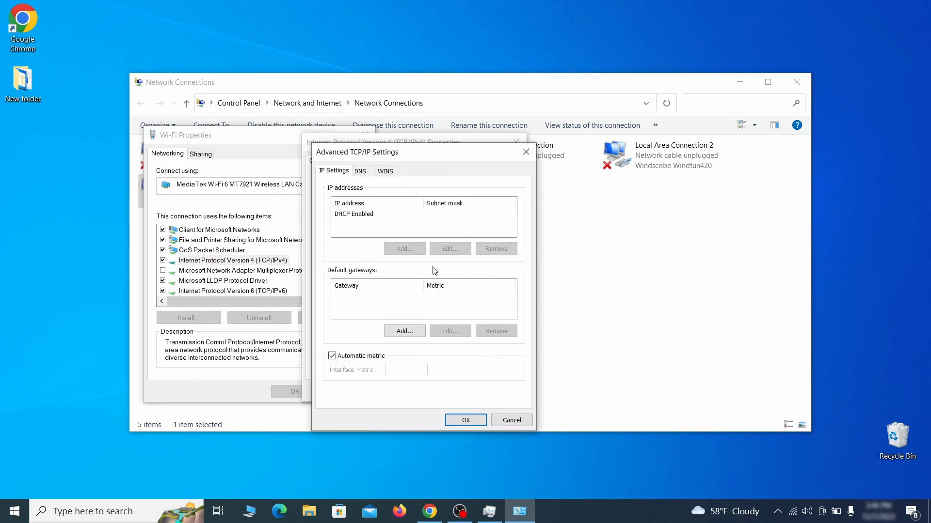
pyautogui.click(362, 172)
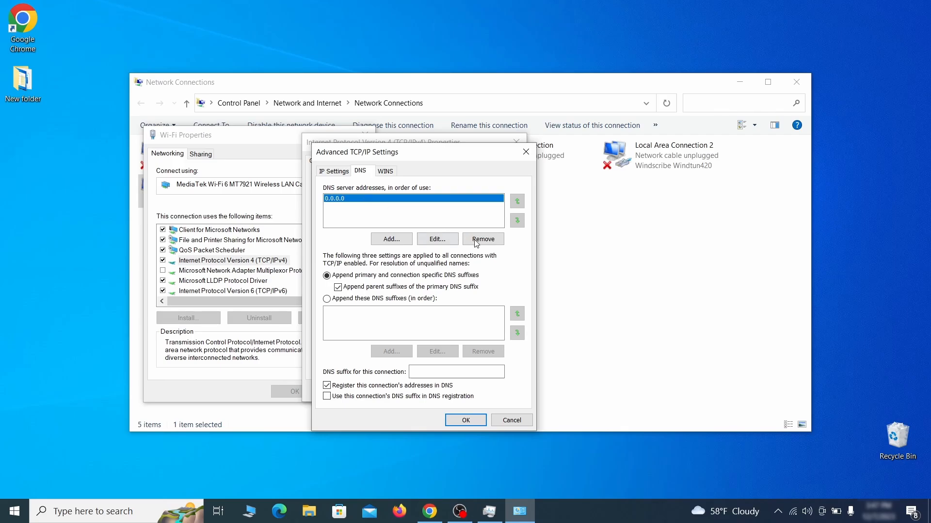
pyautogui.click(493, 244)
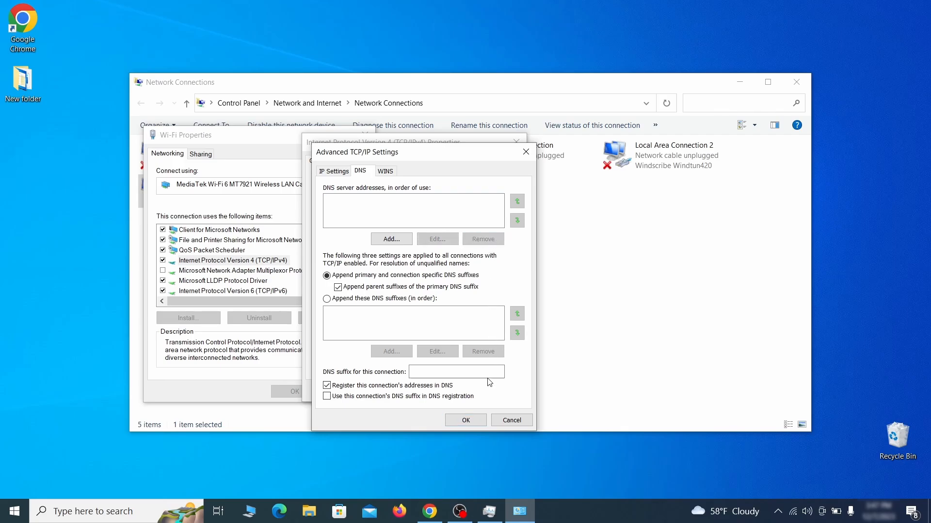
pyautogui.click(465, 421)
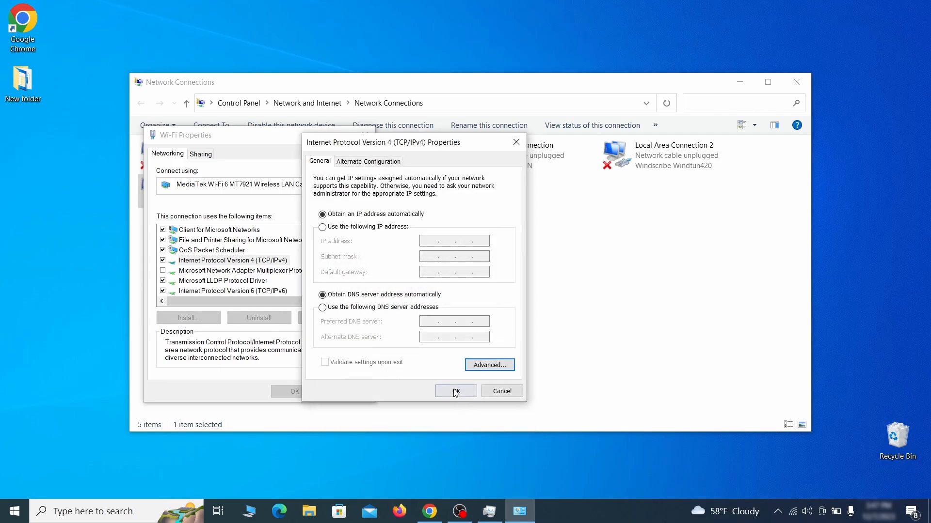
pyautogui.click(456, 392)
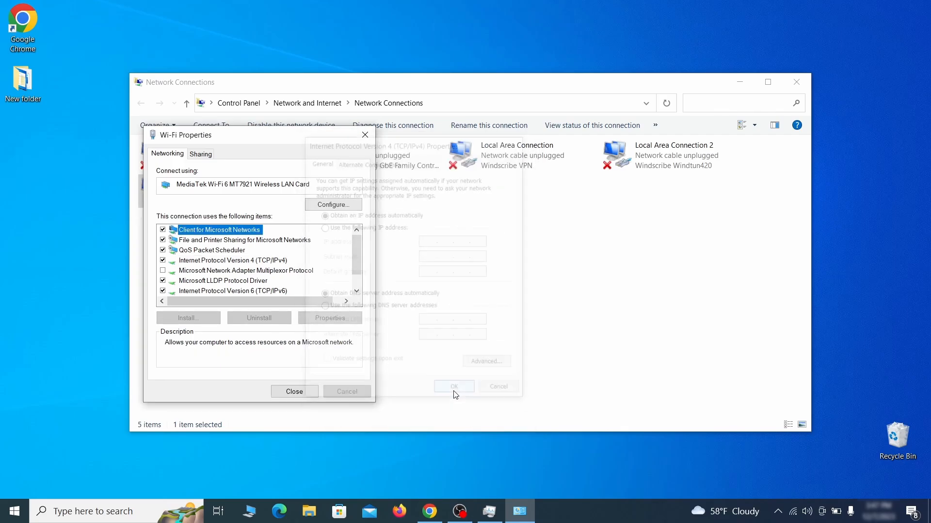
pyautogui.click(300, 392)
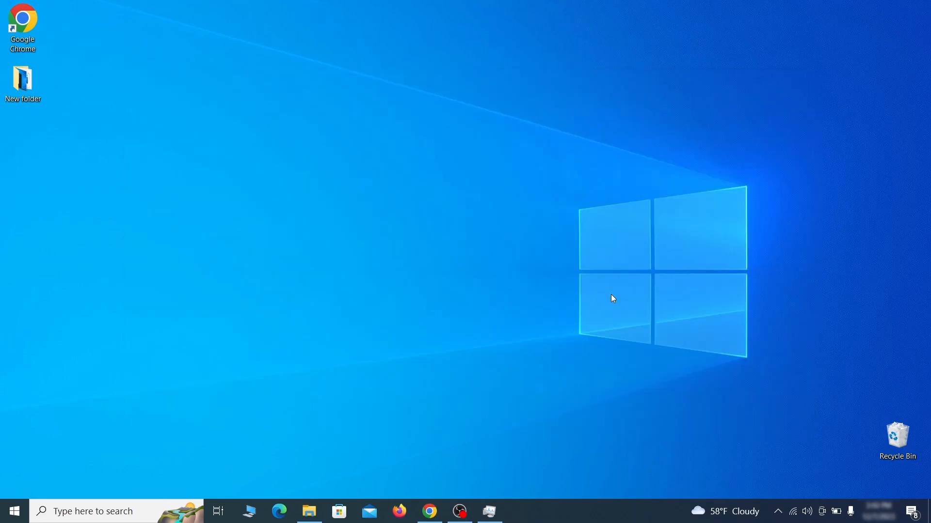
# Step: Search for C:\Windows\System32\drivers\etc\hosts and open the file with Notepad
pyautogui.press('super')
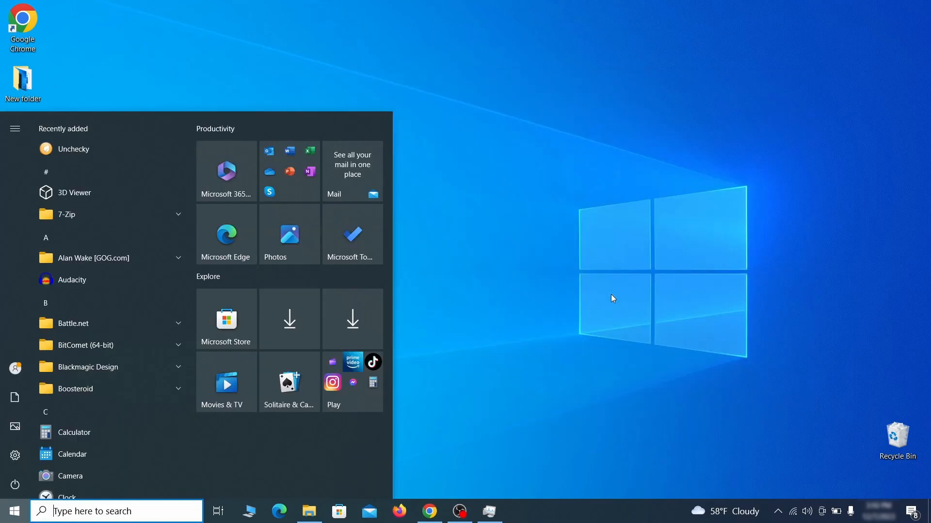
pyautogui.write('C:\\Windows\\System32\\drivers\\etc\\hosts')
pyautogui.press('Return')
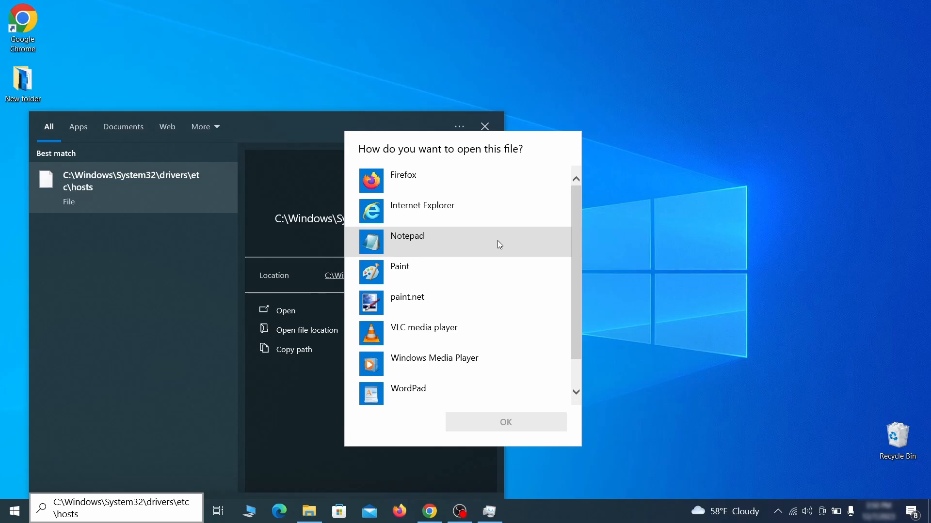
pyautogui.doubleClick(497, 240)
# Step: Delete all 0.0.0.0 host entries below the localhost lines in the hosts file
pyautogui.scroll(-3, 543, 227)
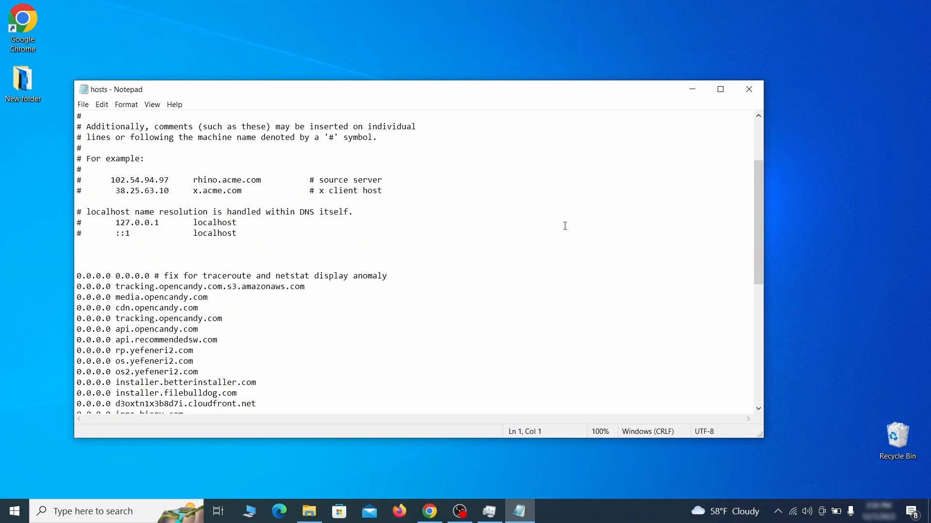
pyautogui.click(84, 278)
pyautogui.moveTo(78, 276); pyautogui.dragTo(236, 390)
pyautogui.scroll(-8, 265, 320)
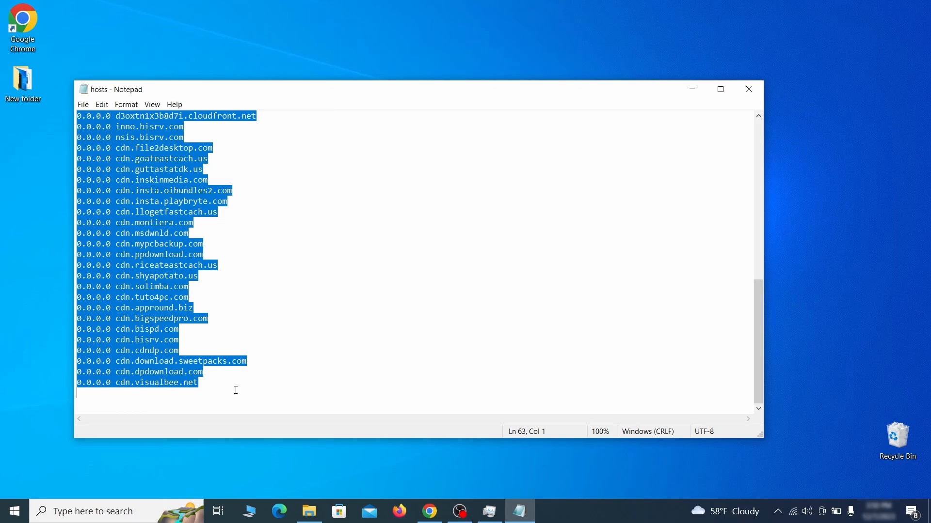
pyautogui.press('Delete')
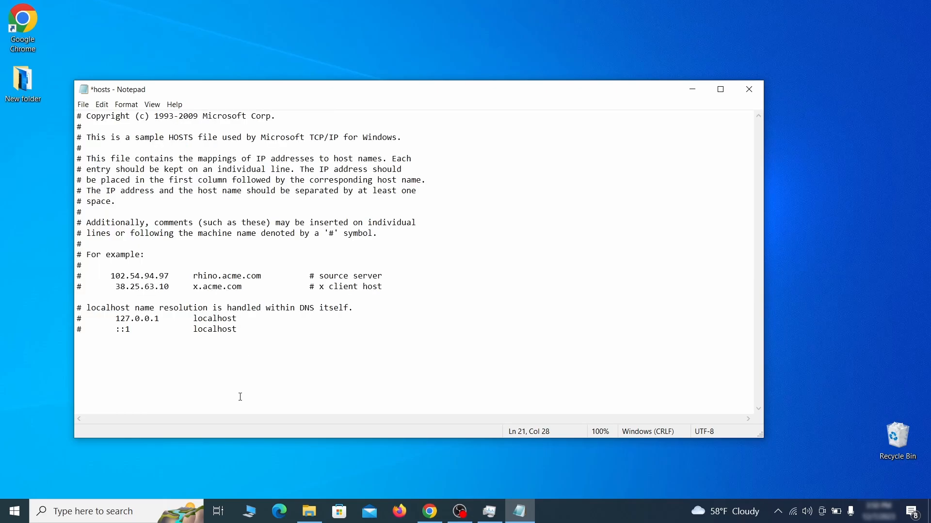
# Step: Save the edited hosts file and close it
pyautogui.click(83, 105)
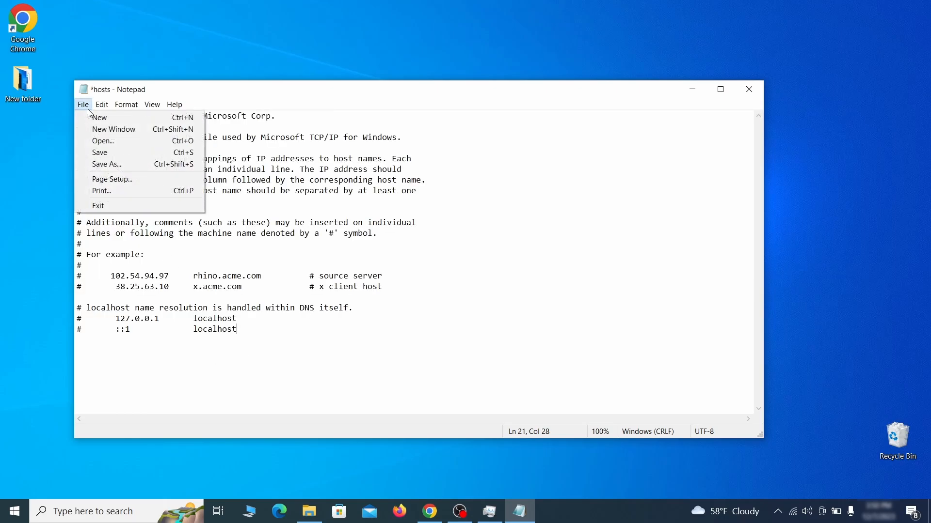
pyautogui.click(120, 152)
pyautogui.click(756, 89)
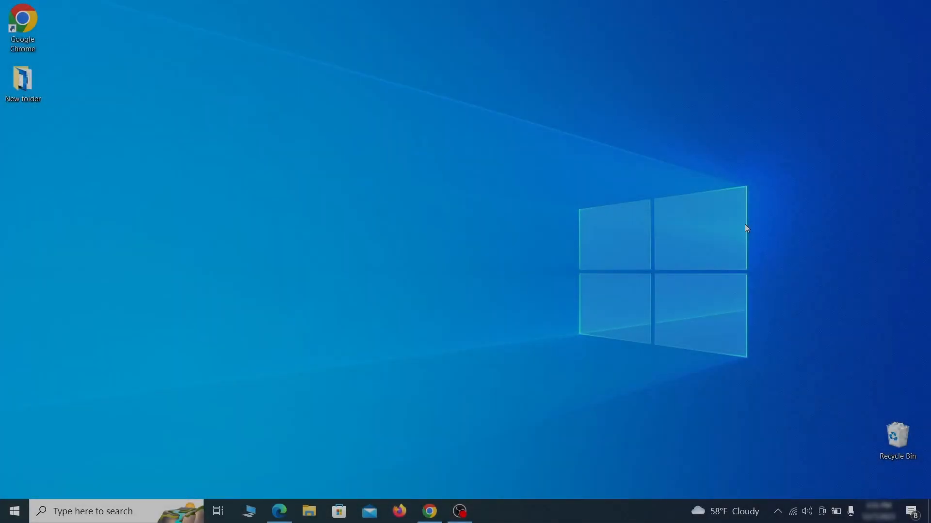
# Step: Search Windows for "startup apps", disable Example Malware App in the Startup settings, and close Settings
pyautogui.press('super')
pyautogui.write('startup')
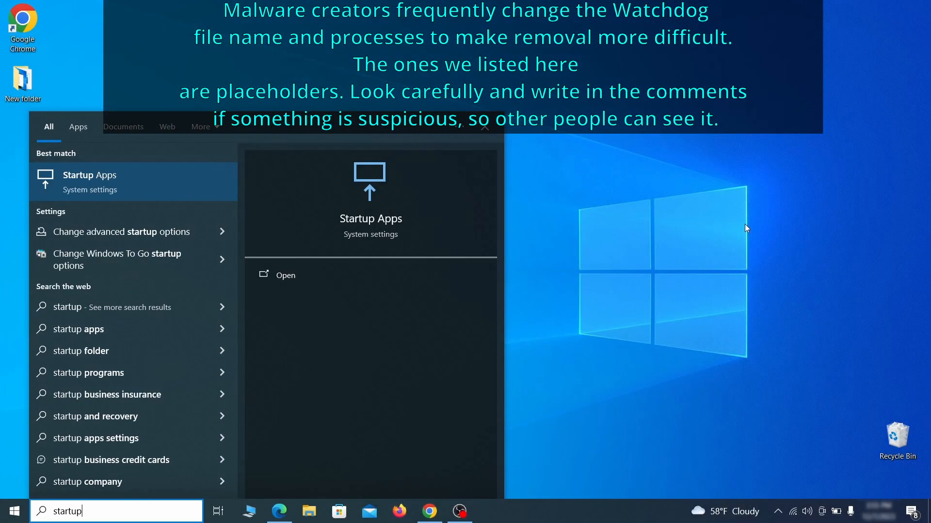
pyautogui.write(' apps')
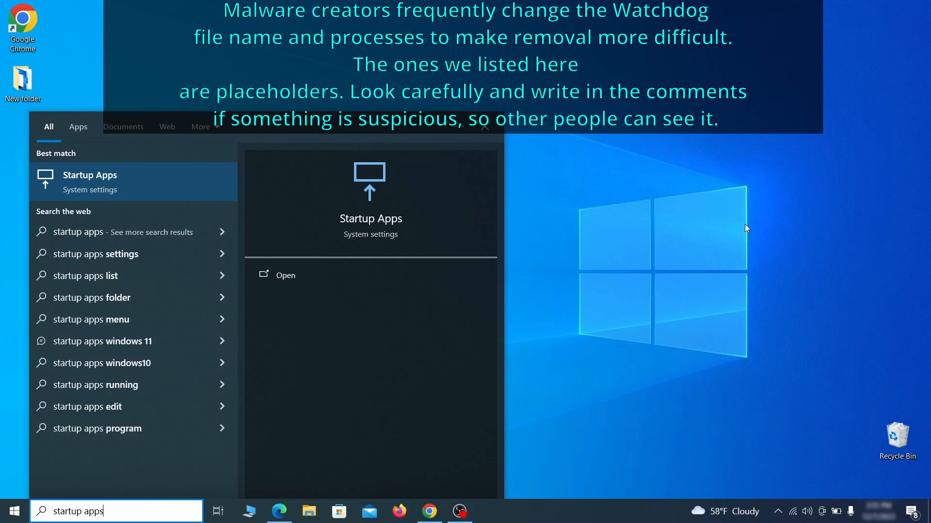
pyautogui.press('Return')
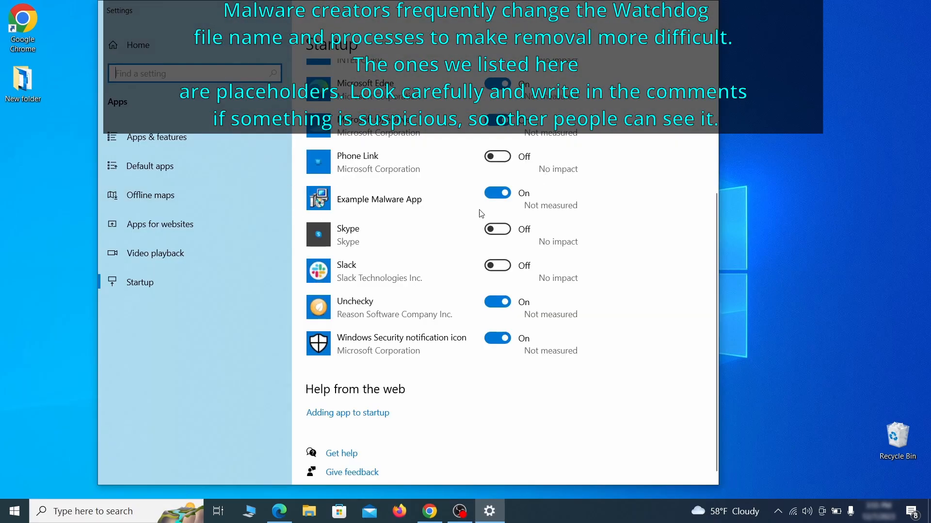
pyautogui.click(499, 198)
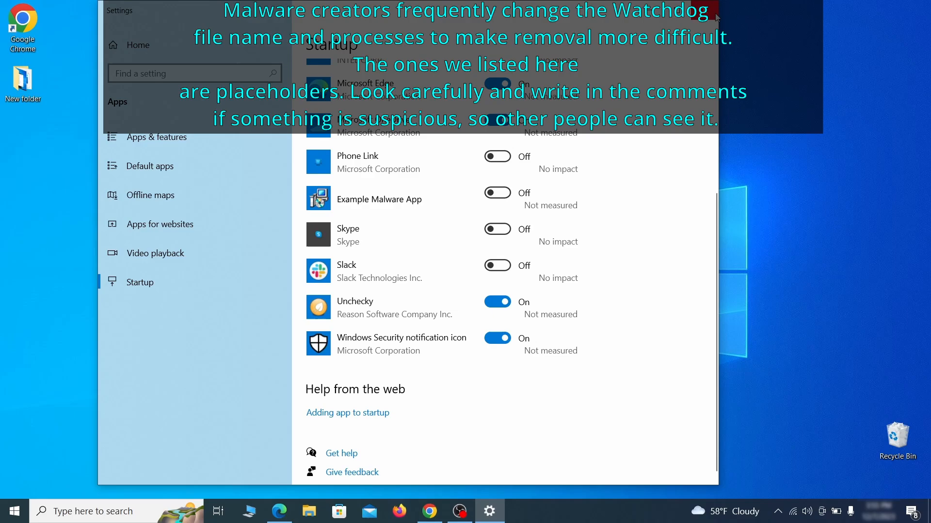
pyautogui.click(714, 16)
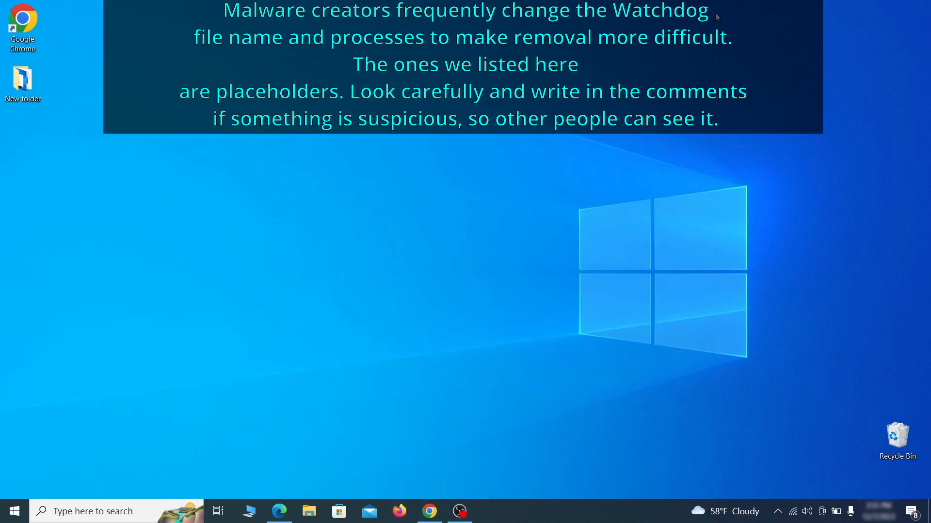
# Step: Search Windows for "task scheduler" and open the Task Scheduler Library
pyautogui.write('ta')
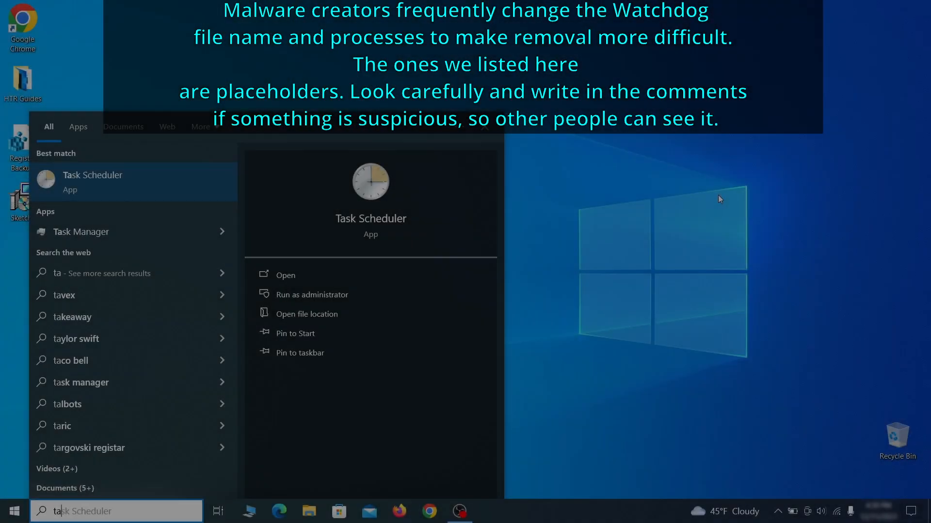
pyautogui.write('sk scheduler')
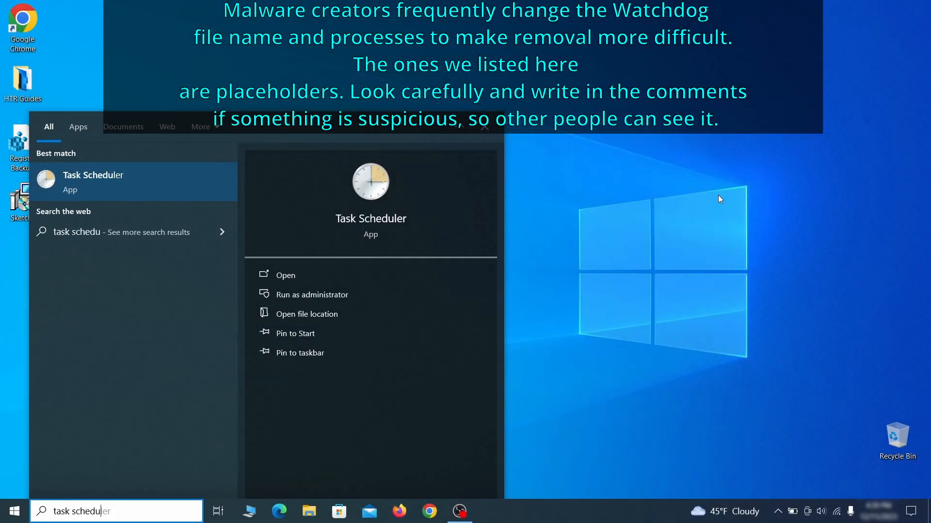
pyautogui.press('Return')
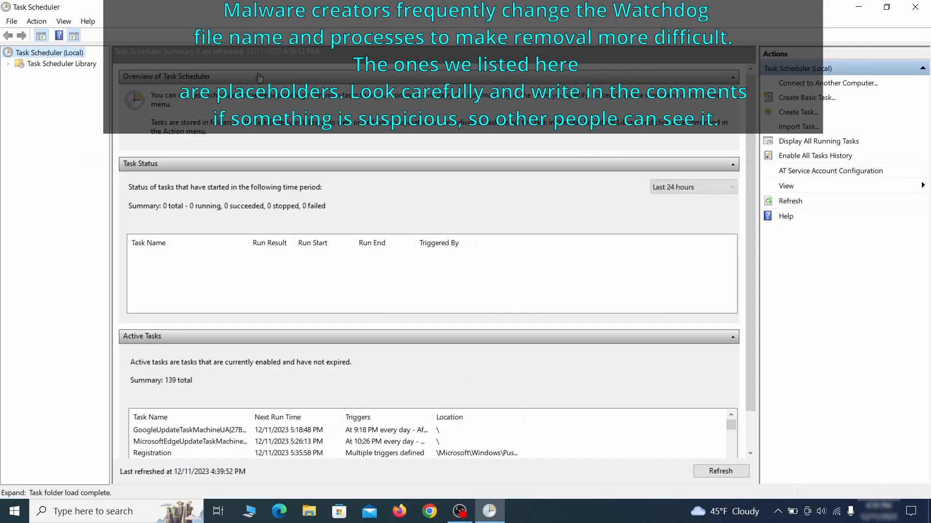
pyautogui.click(82, 65)
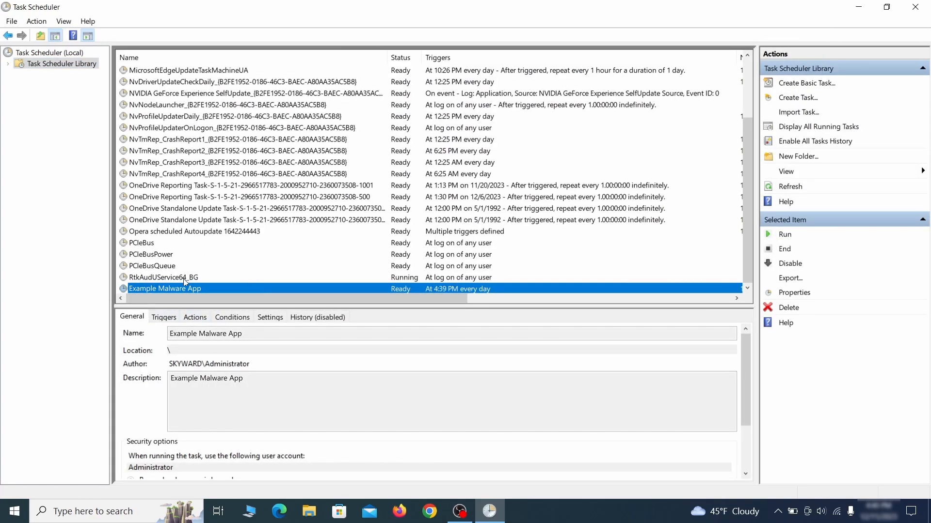
# Step: Examine the triggers and actions in the properties of the Example Malware App task
pyautogui.rightClick(268, 290)
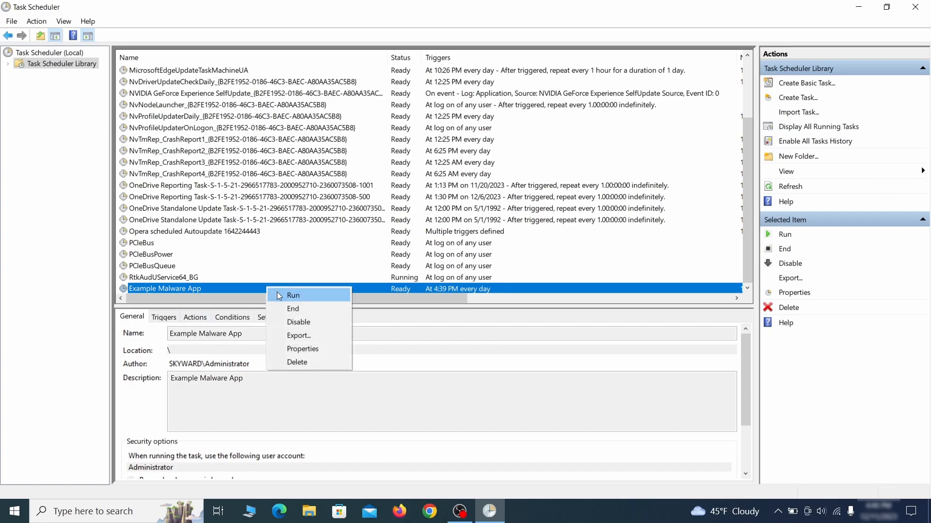
pyautogui.click(306, 353)
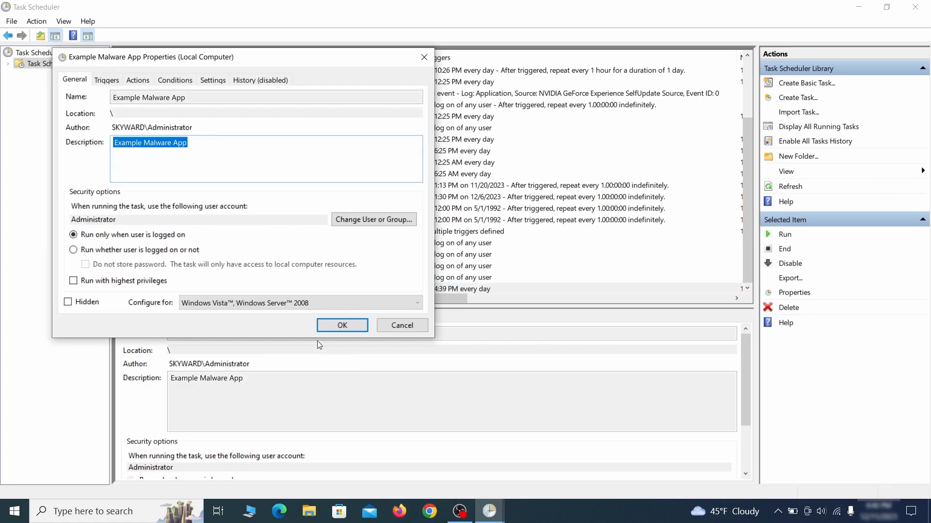
pyautogui.click(107, 80)
pyautogui.click(142, 80)
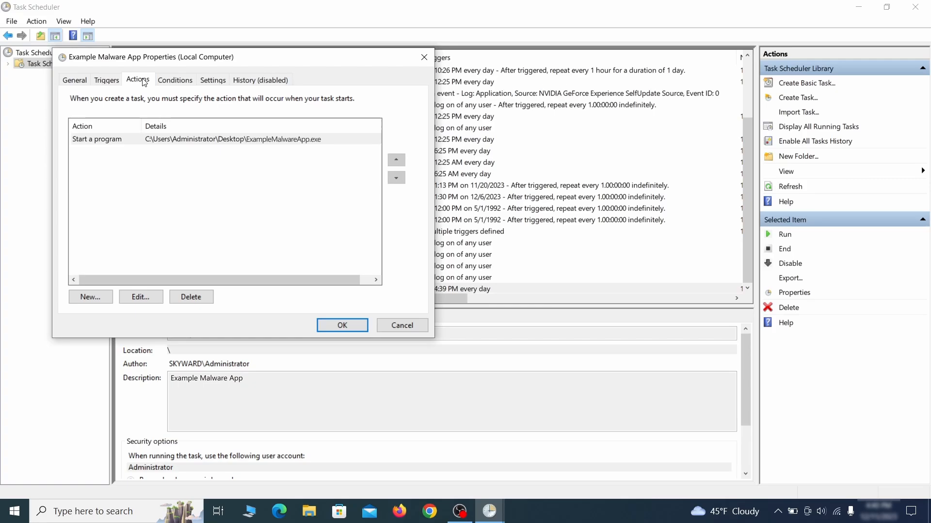
pyautogui.press('Escape')
# Step: Delete the Example Malware App task from the Task Scheduler Library
pyautogui.rightClick(299, 288)
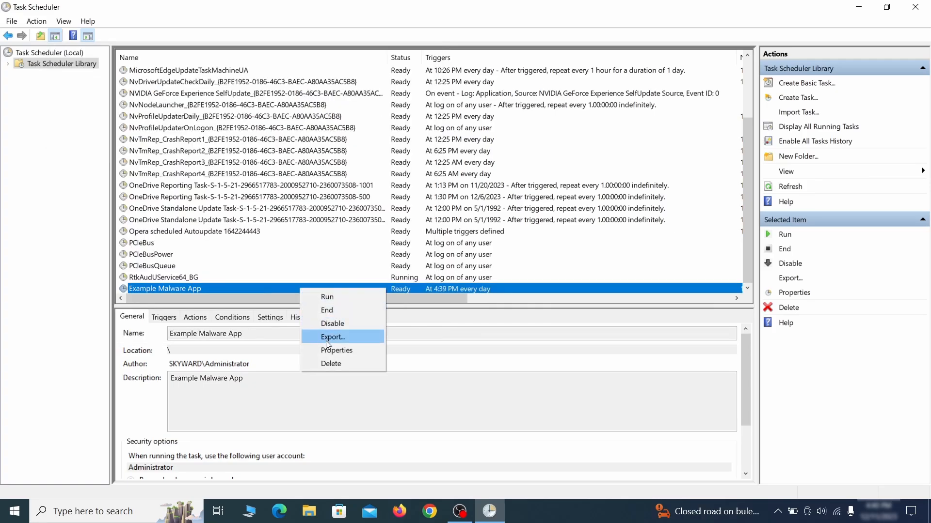
pyautogui.click(330, 363)
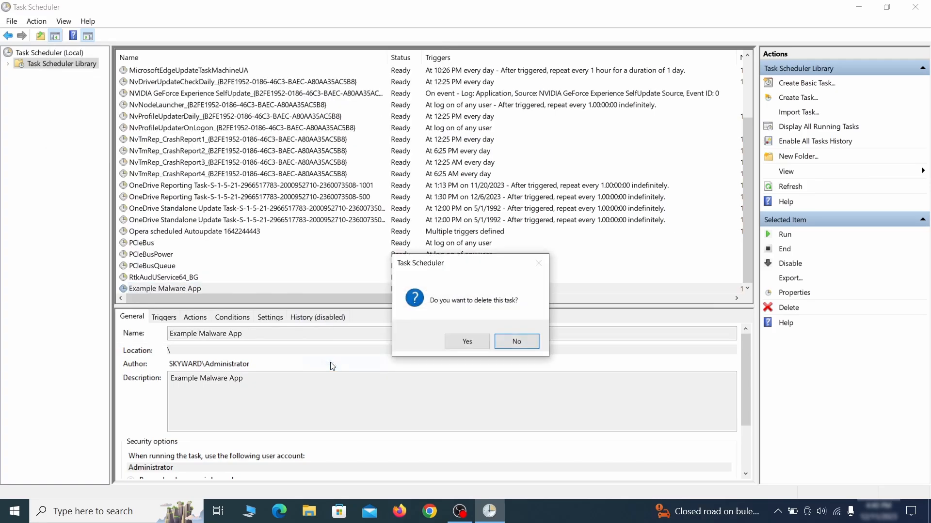
pyautogui.click(466, 343)
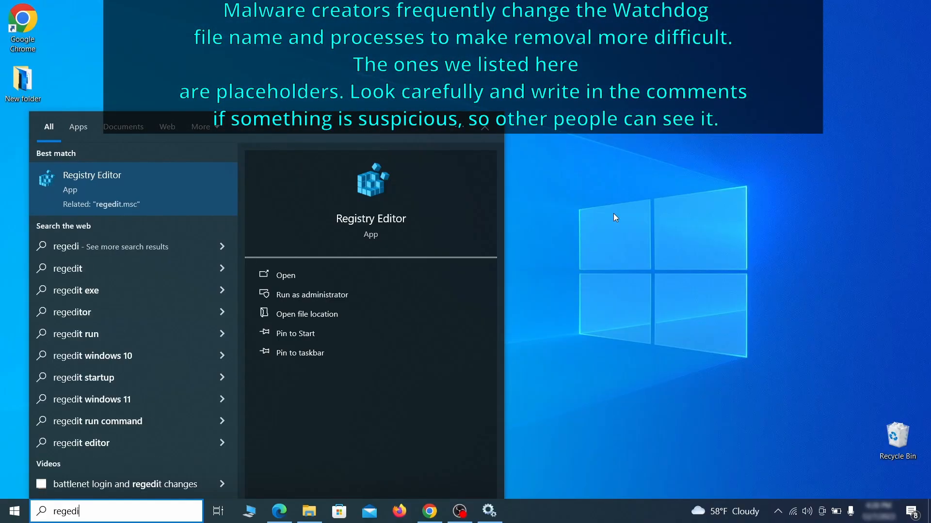
# Step: Open Registry Editor through a "regedit" search and export the registry to the Desktop as Registry Backup 1
pyautogui.write('t')
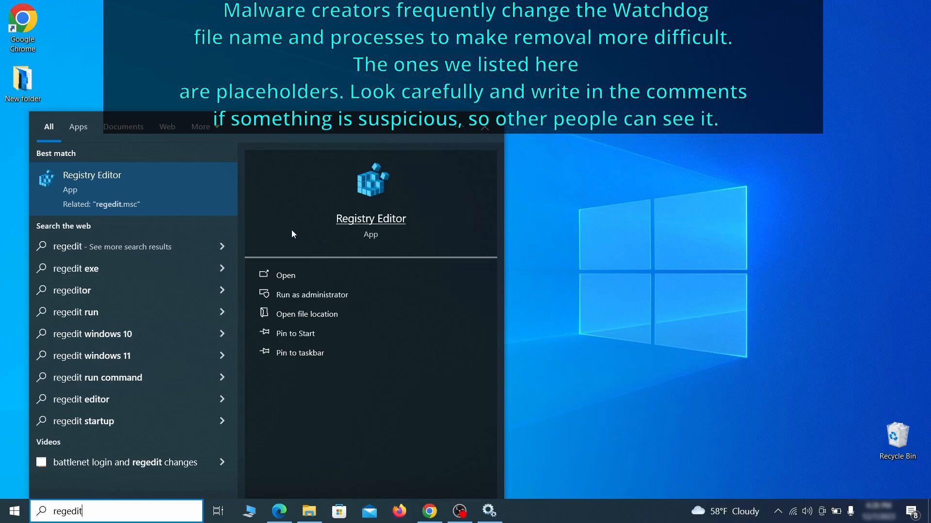
pyautogui.rightClick(173, 184)
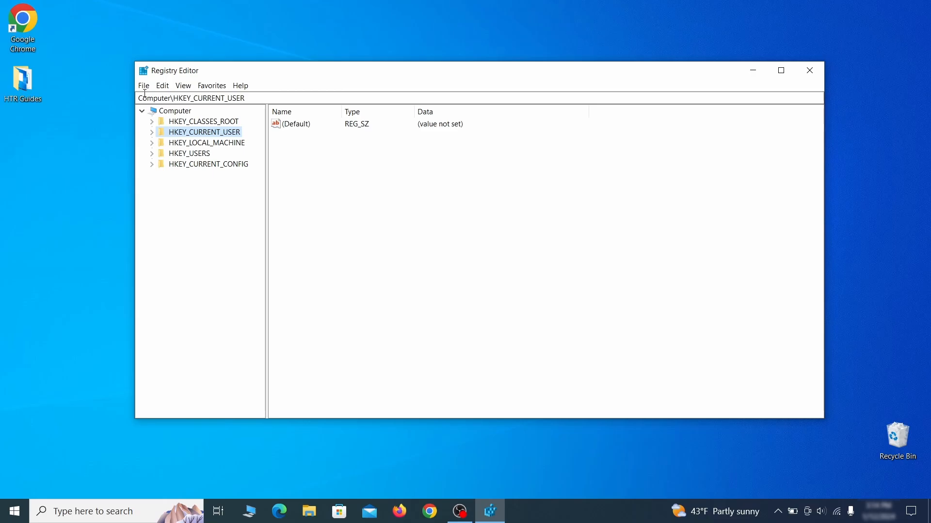
pyautogui.click(143, 86)
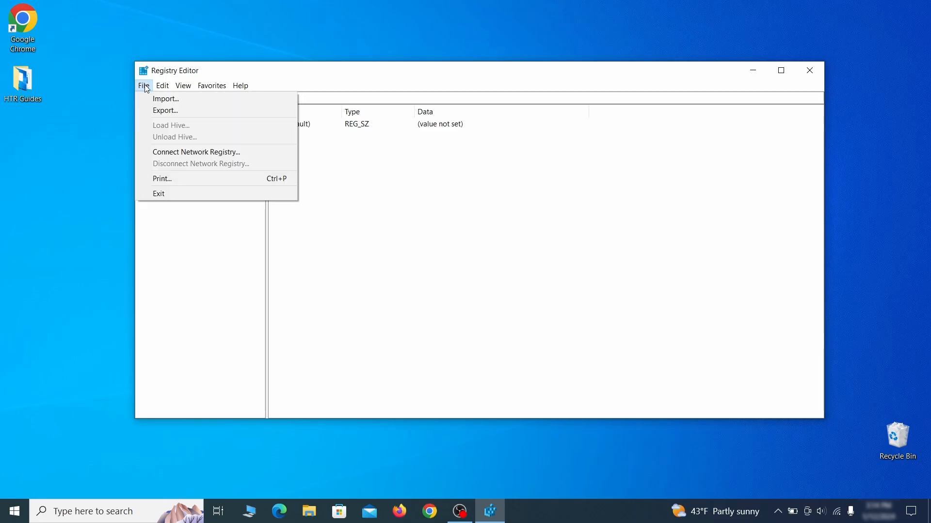
pyautogui.click(224, 113)
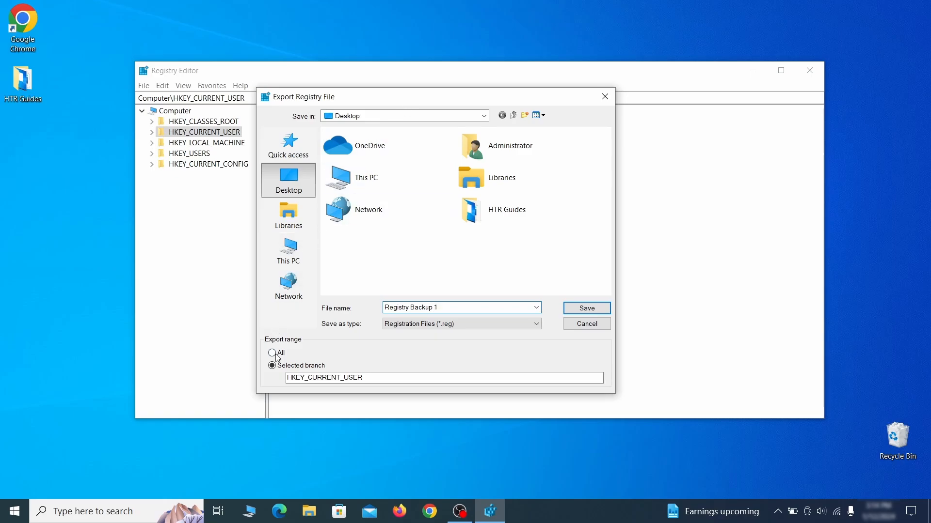
pyautogui.press('Return')
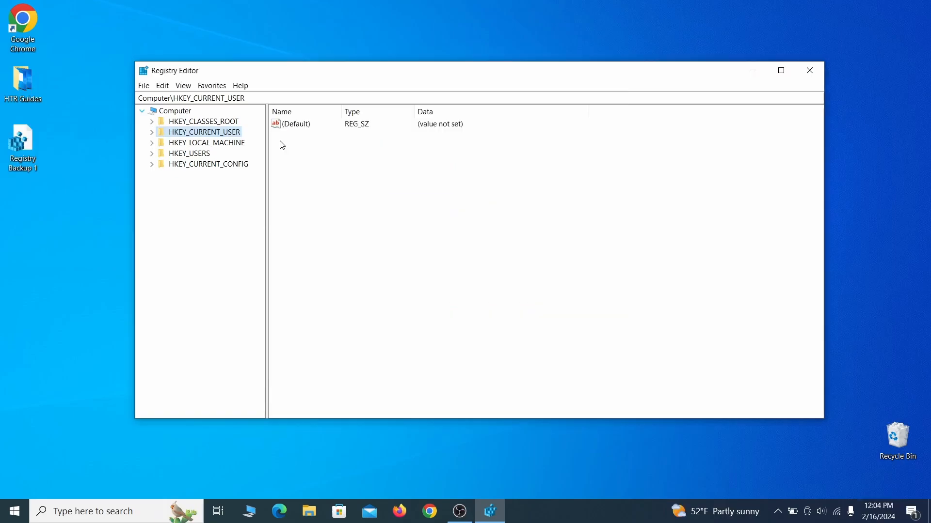
# Step: Open the registry import dialog and select the Registry Backup 1 file
pyautogui.click(143, 86)
pyautogui.click(204, 105)
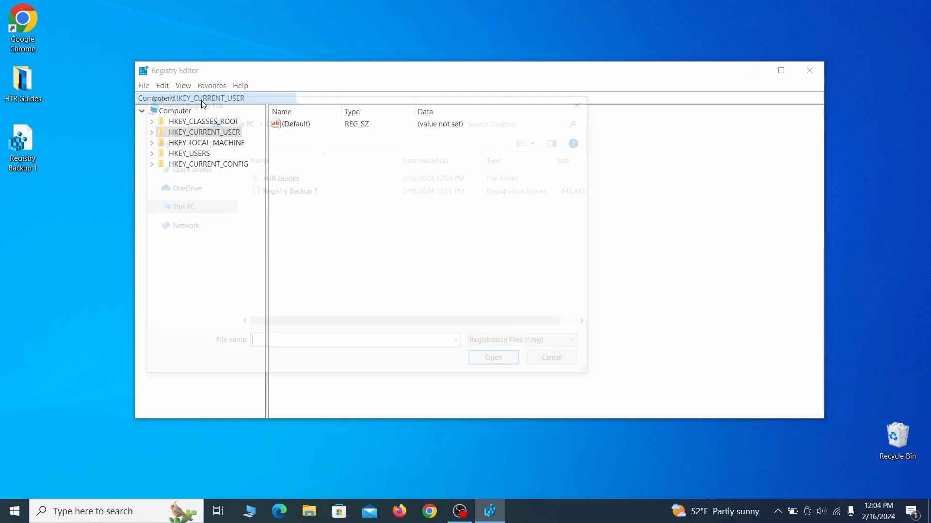
pyautogui.click(324, 196)
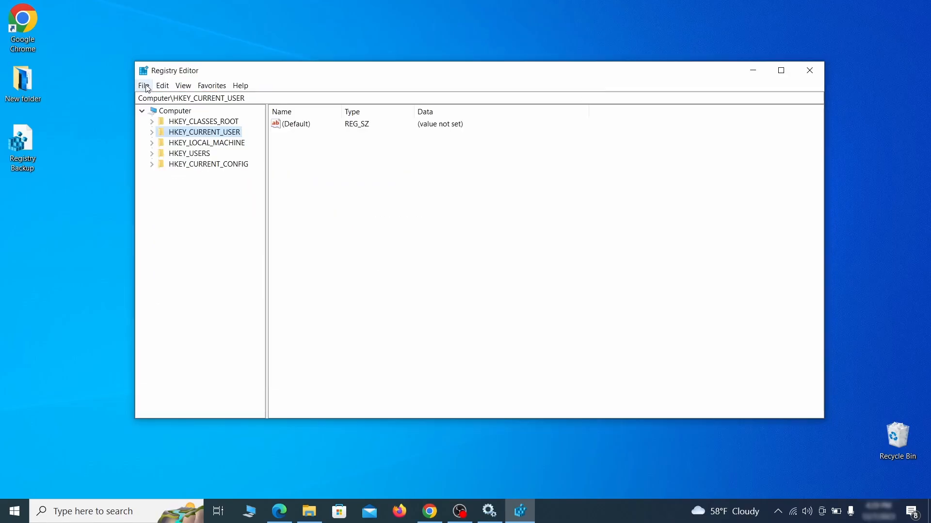
# Step: Search the registry for "Example Malware App" and select its Reopen key under InstallBuilders
pyautogui.click(144, 86)
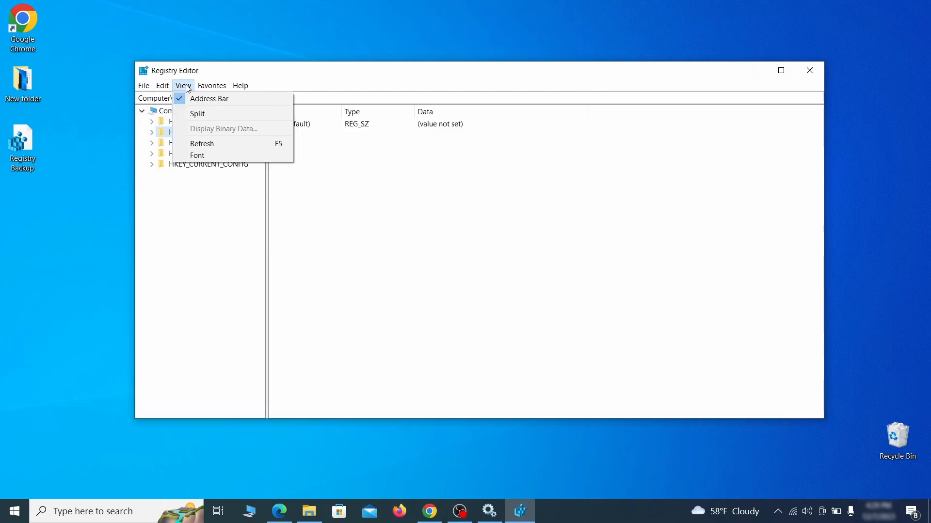
pyautogui.moveTo(166, 89)
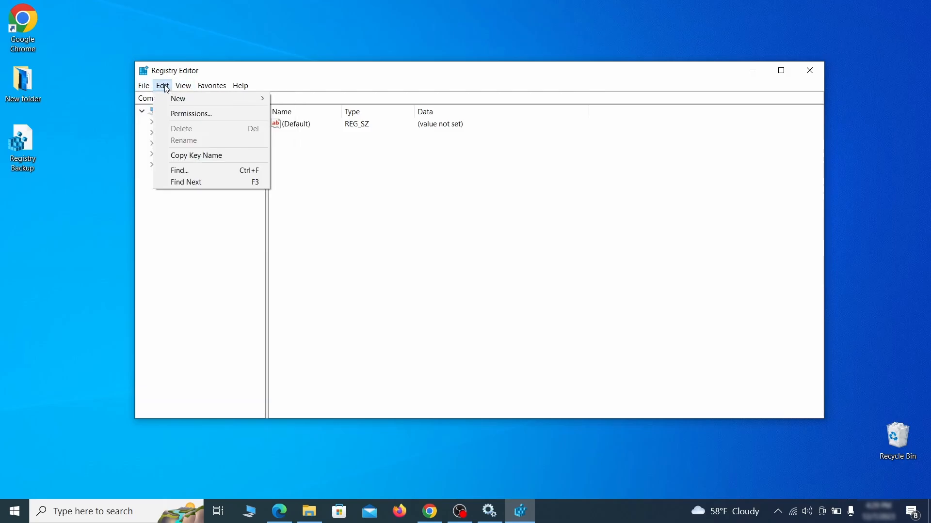
pyautogui.click(202, 170)
pyautogui.write('Exa')
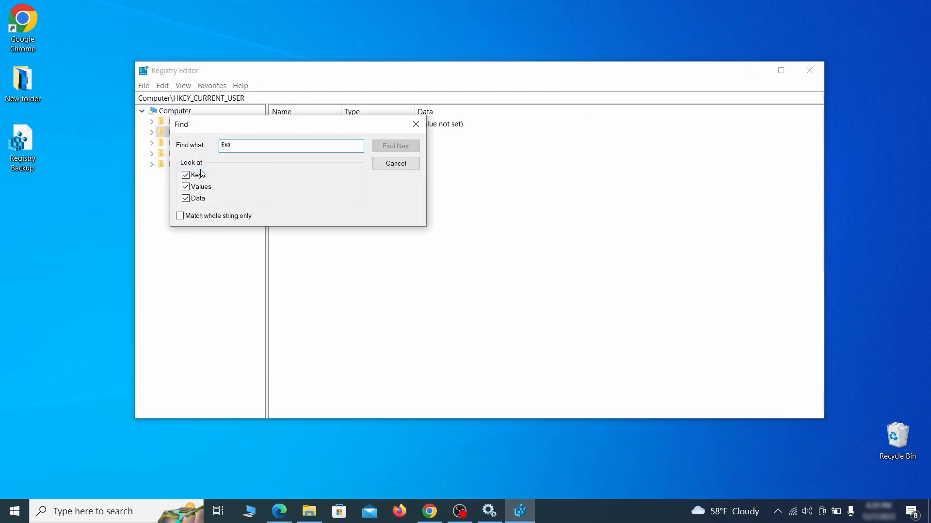
pyautogui.write('mple Malware App')
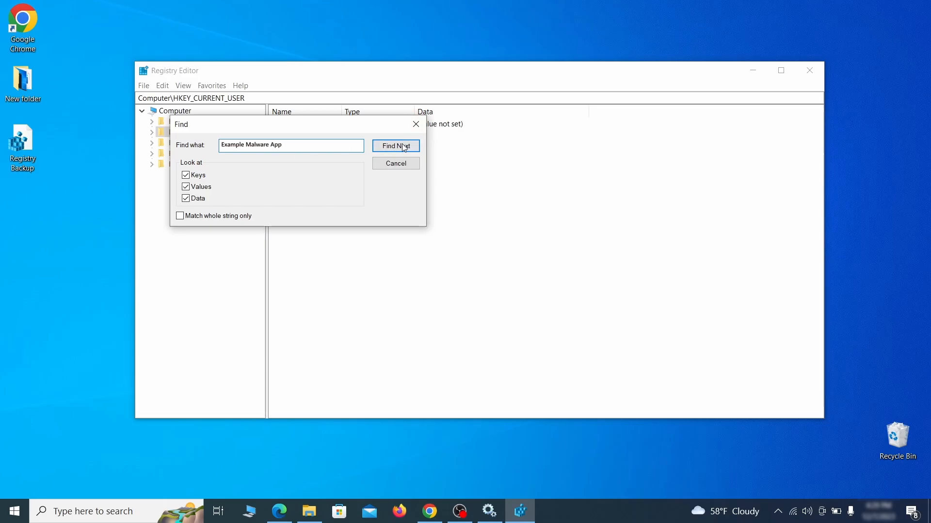
pyautogui.click(404, 146)
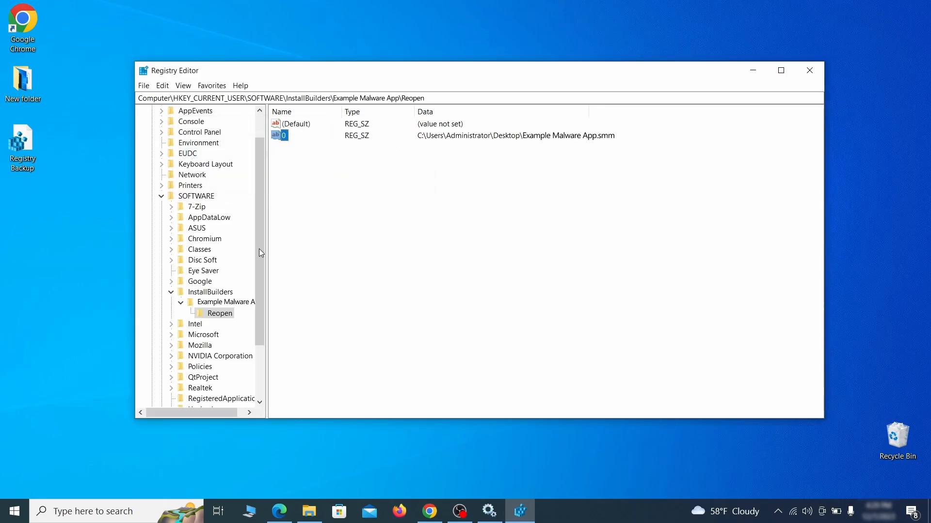
pyautogui.click(226, 316)
pyautogui.rightClick(227, 318)
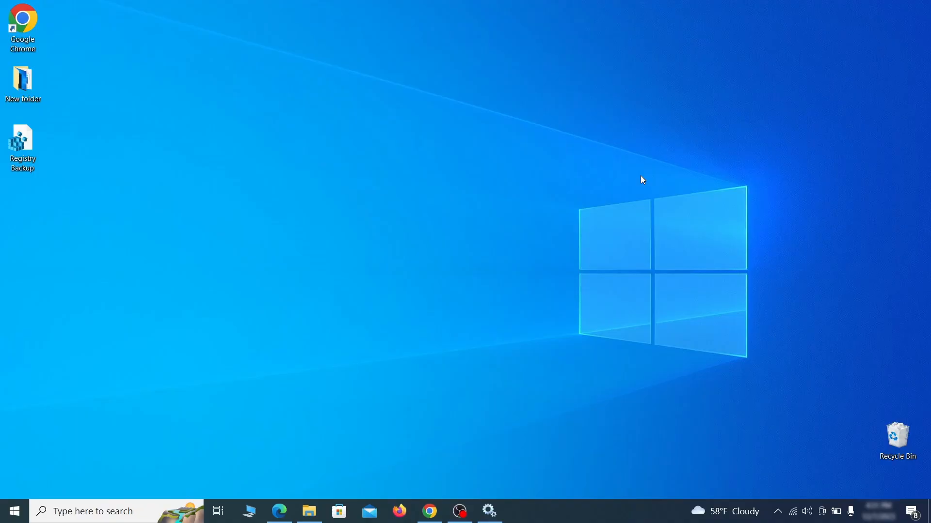
# Step: Launch the Malicious Software Removal Tool with the MRT command, run a full scan and finish the wizard
pyautogui.press('super+r')
pyautogui.press('BackSpace')
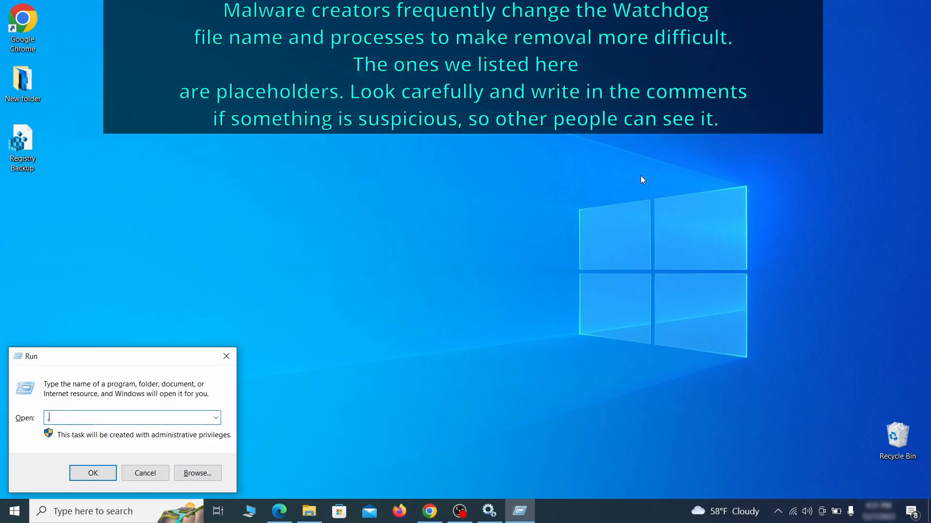
pyautogui.write('M')
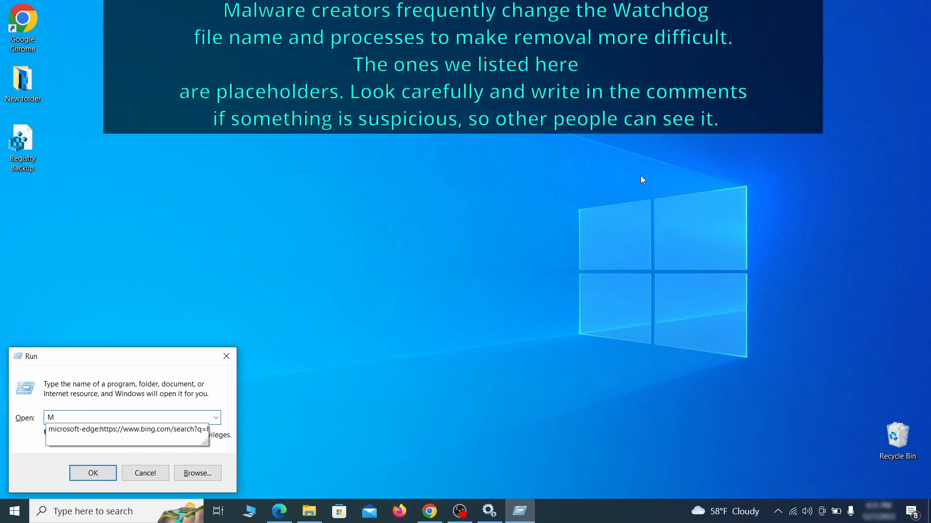
pyautogui.write('RT')
pyautogui.press('Return')
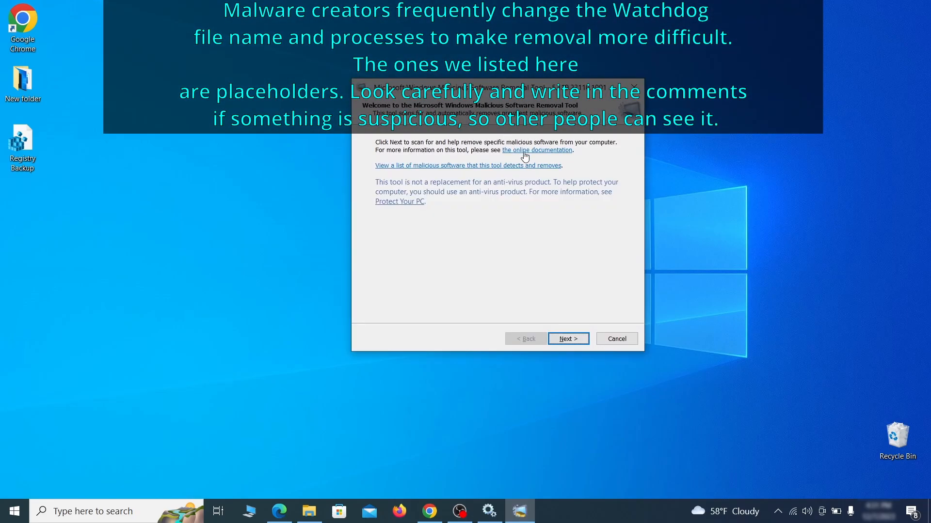
pyautogui.click(579, 341)
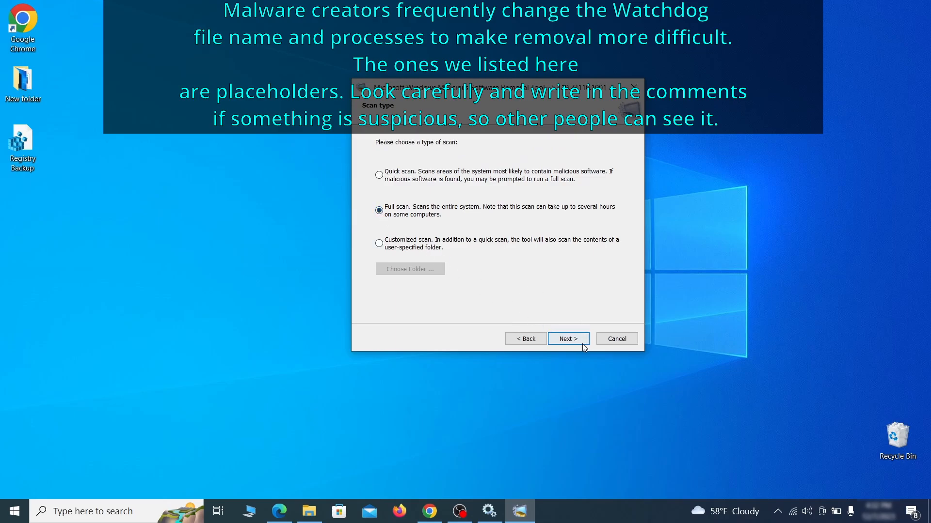
pyautogui.click(580, 342)
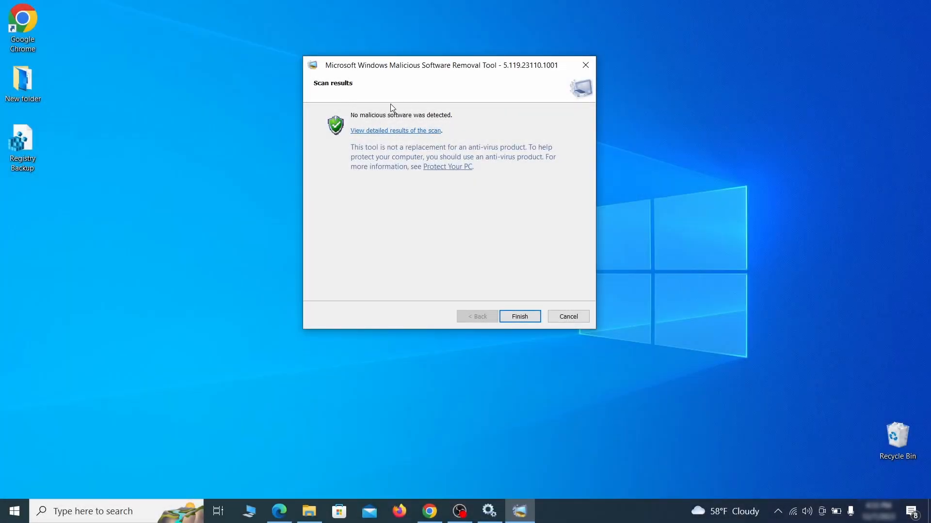
pyautogui.click(520, 316)
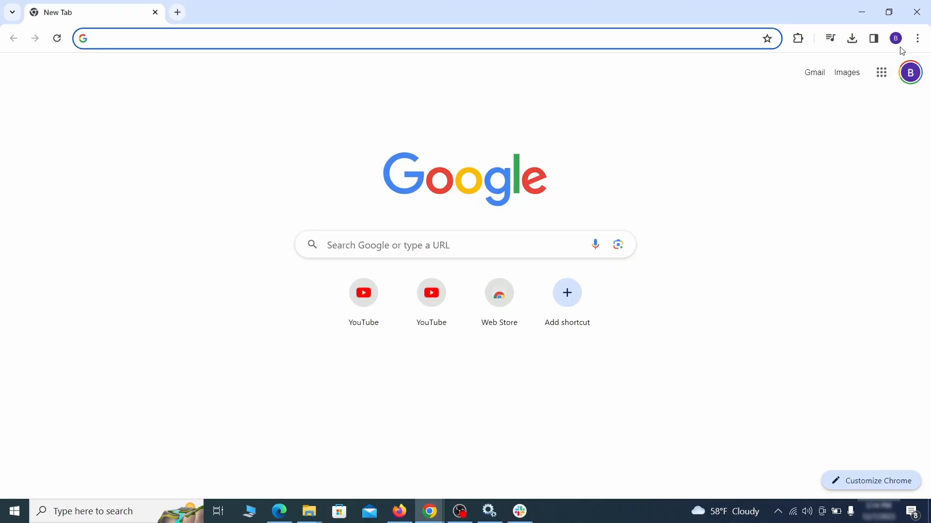
# Step: In Chrome's extension manager, disable and remove the Add to Zola Button extension
pyautogui.click(917, 38)
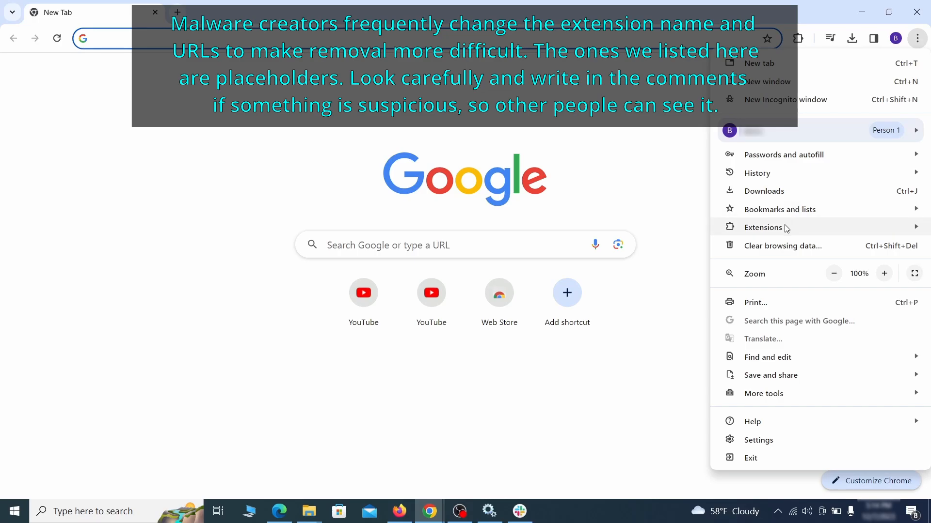
pyautogui.moveTo(739, 228)
pyautogui.click(683, 228)
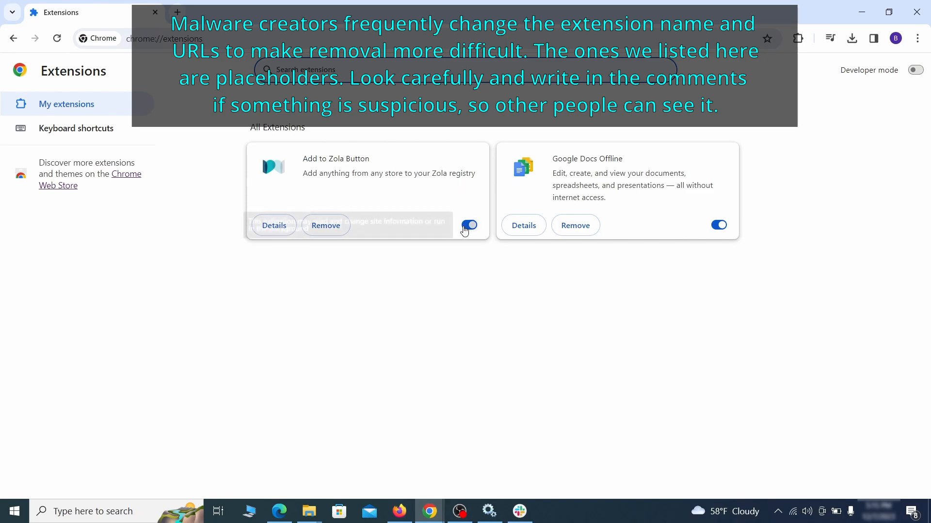
pyautogui.click(458, 229)
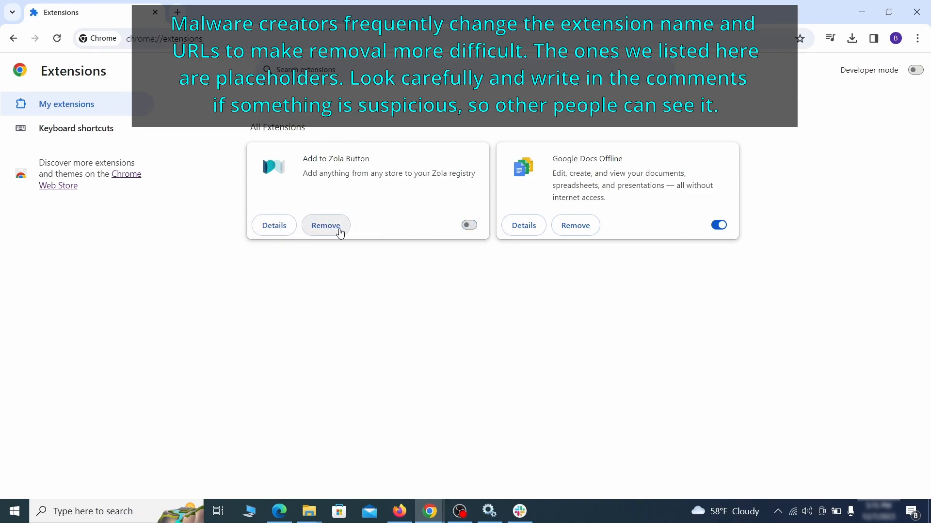
pyautogui.click(338, 232)
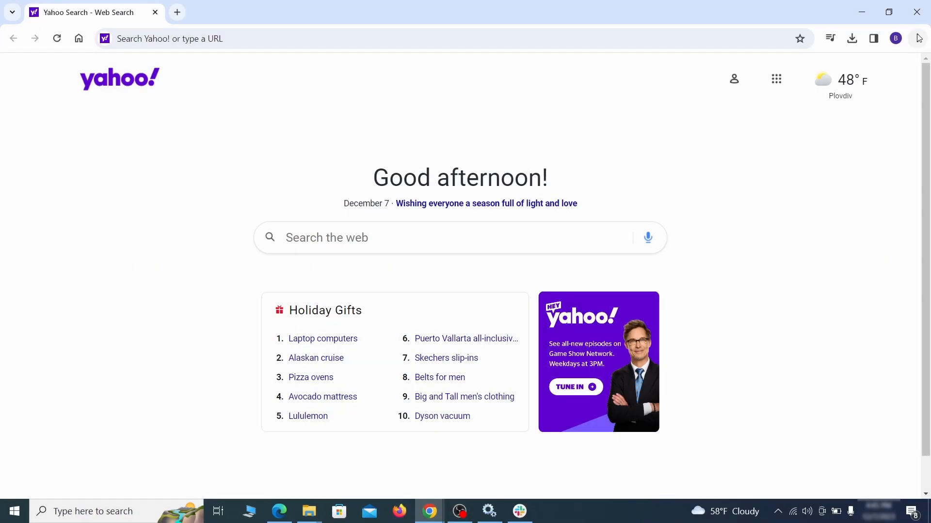
# Step: Clear Chrome's browsing data with the advanced options, also including autofill form data, site settings and hosted app data
pyautogui.click(918, 39)
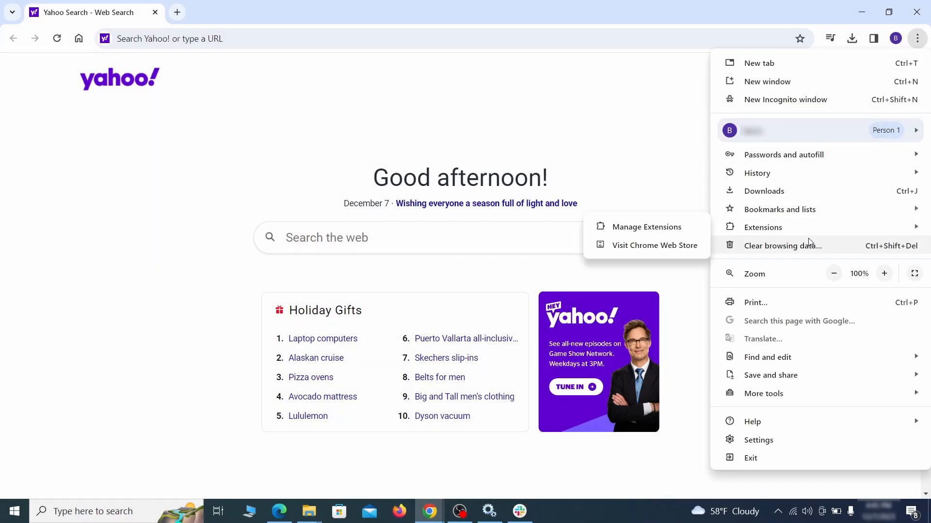
pyautogui.click(764, 439)
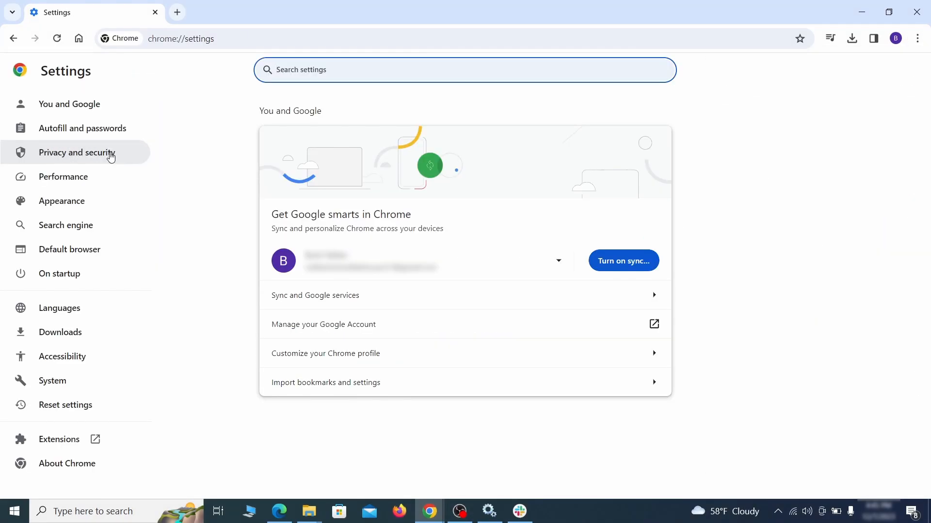
pyautogui.click(111, 152)
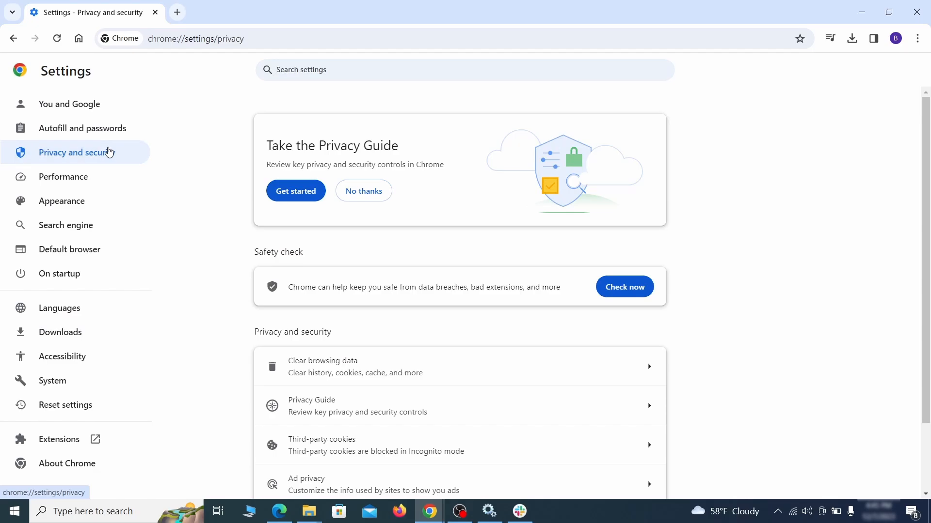
pyautogui.scroll(-1, 740, 320)
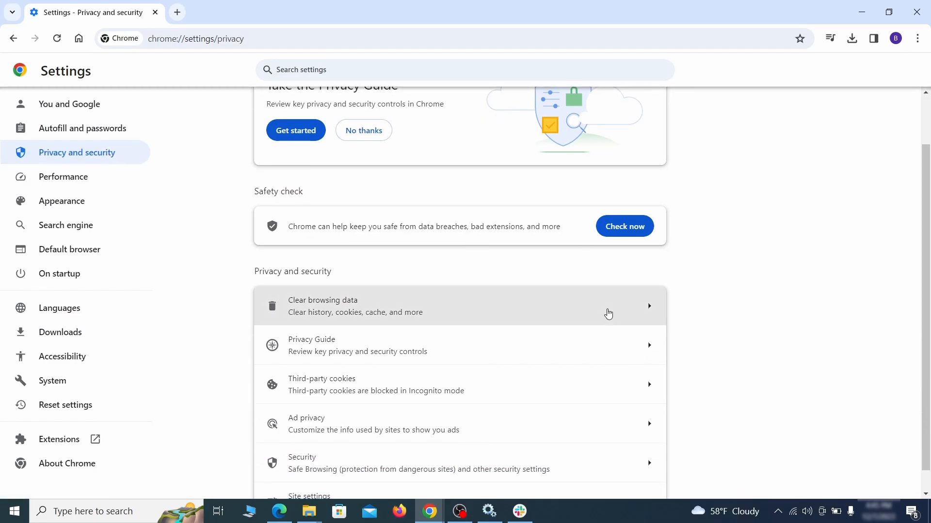
pyautogui.click(607, 312)
pyautogui.click(426, 175)
pyautogui.click(518, 176)
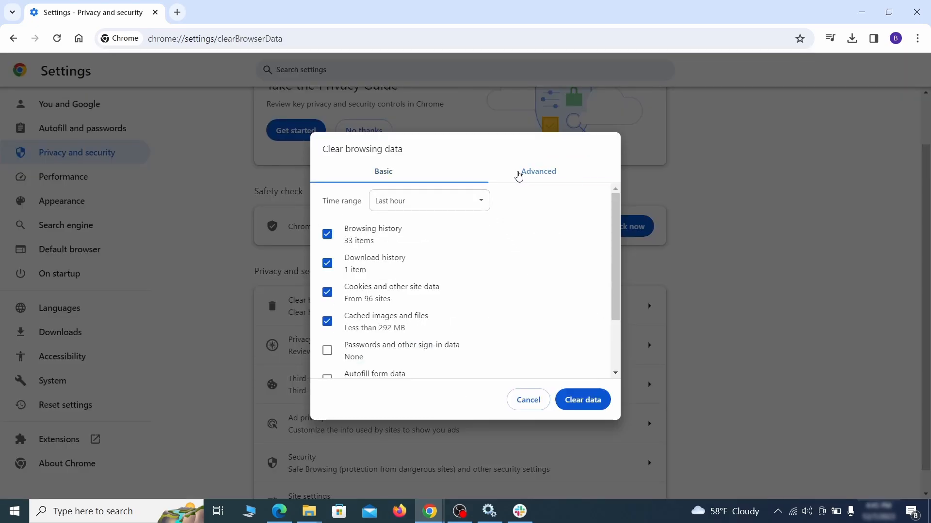
pyautogui.scroll(-2, 469, 276)
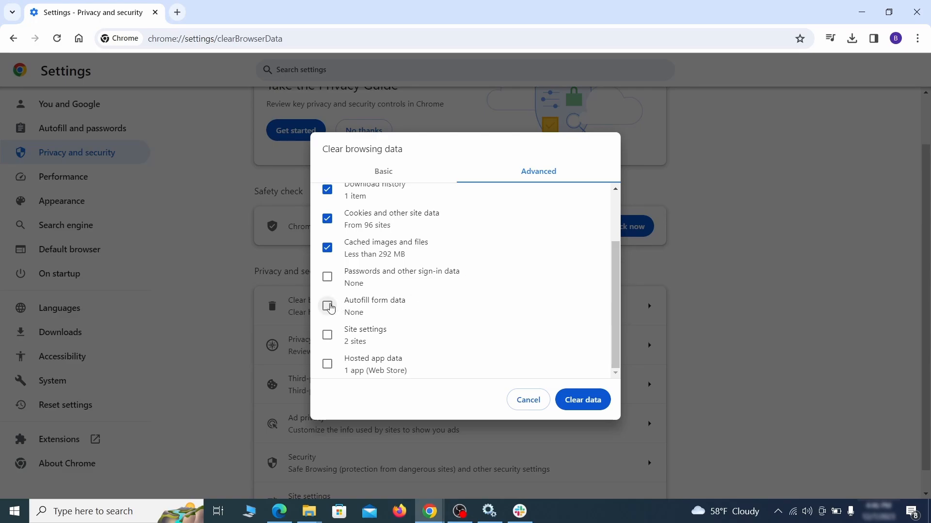
pyautogui.click(327, 307)
pyautogui.click(327, 335)
pyautogui.click(328, 364)
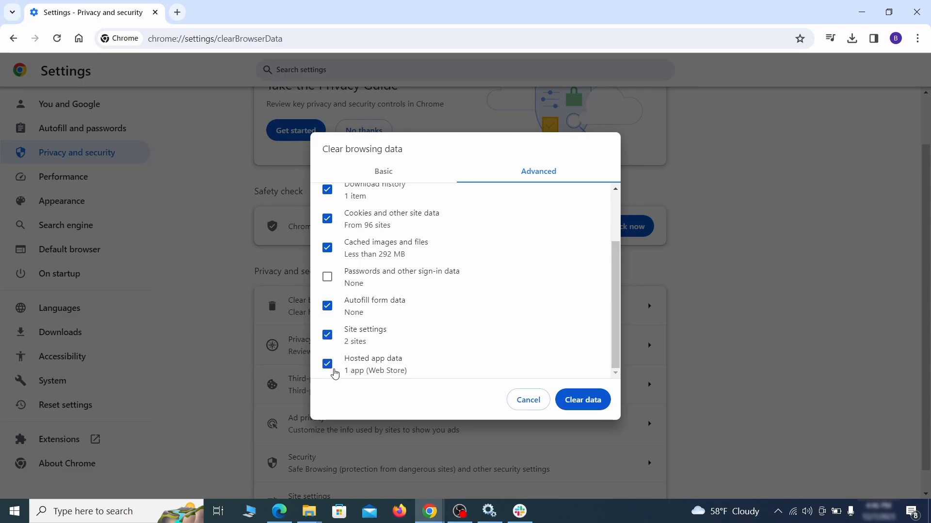
pyautogui.click(589, 402)
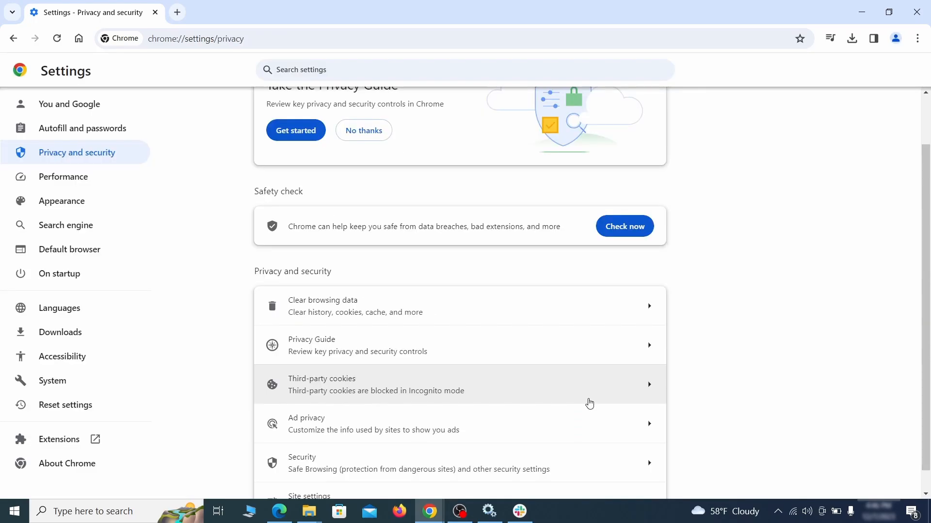
# Step: Review the Location, Camera and Notifications site permissions and open the options for ExampleRougeURL.com among sites allowed to send notifications
pyautogui.scroll(-1, 701, 318)
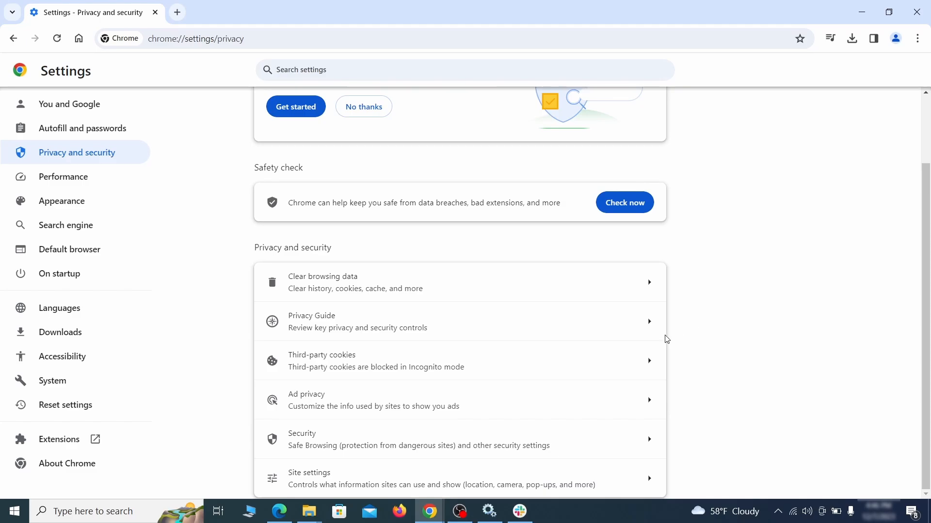
pyautogui.click(453, 475)
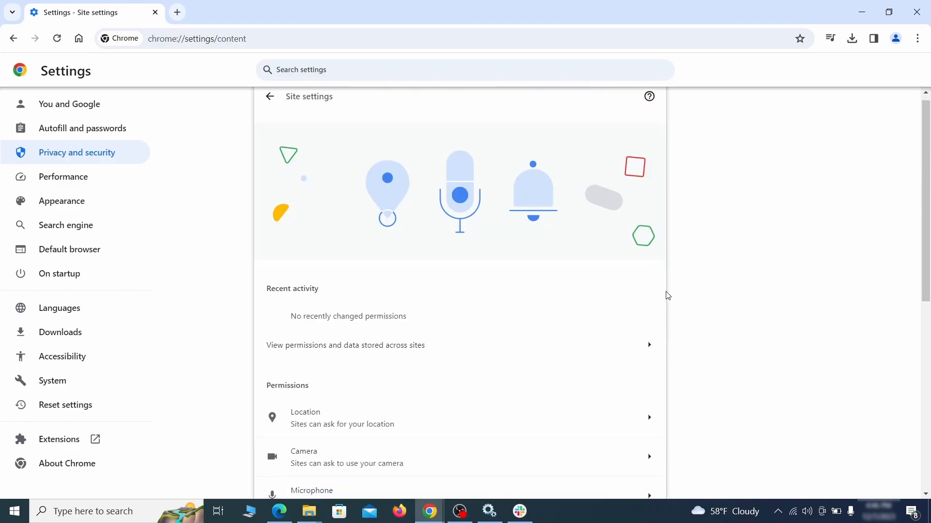
pyautogui.scroll(-3, 666, 295)
pyautogui.scroll(-1, 685, 279)
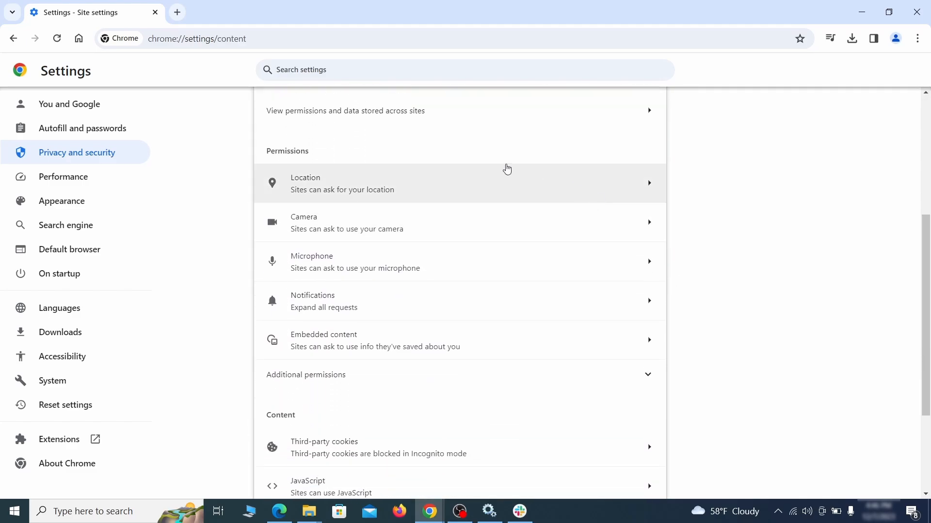
pyautogui.click(470, 189)
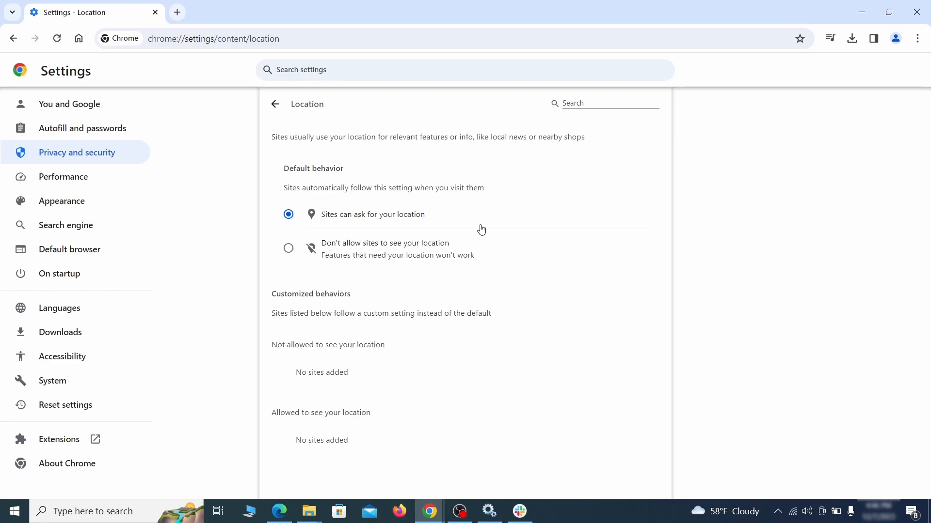
pyautogui.click(13, 39)
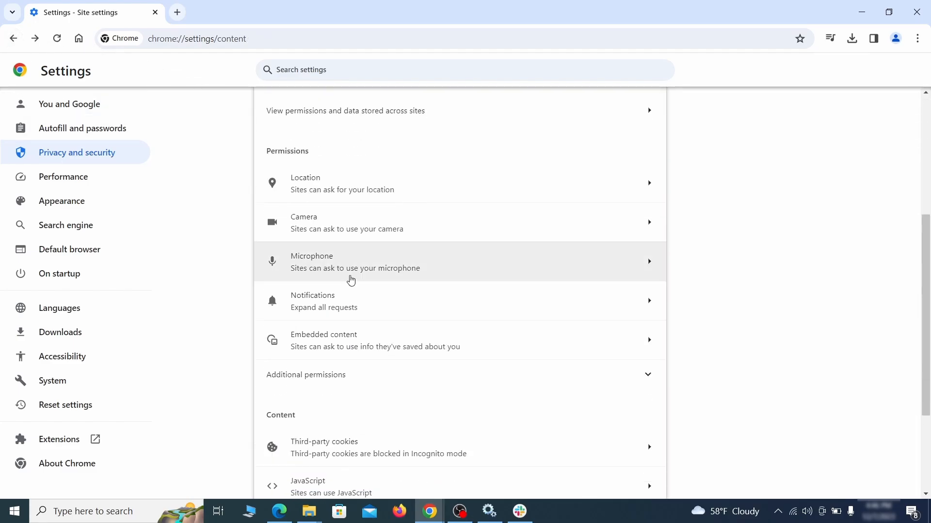
pyautogui.click(369, 229)
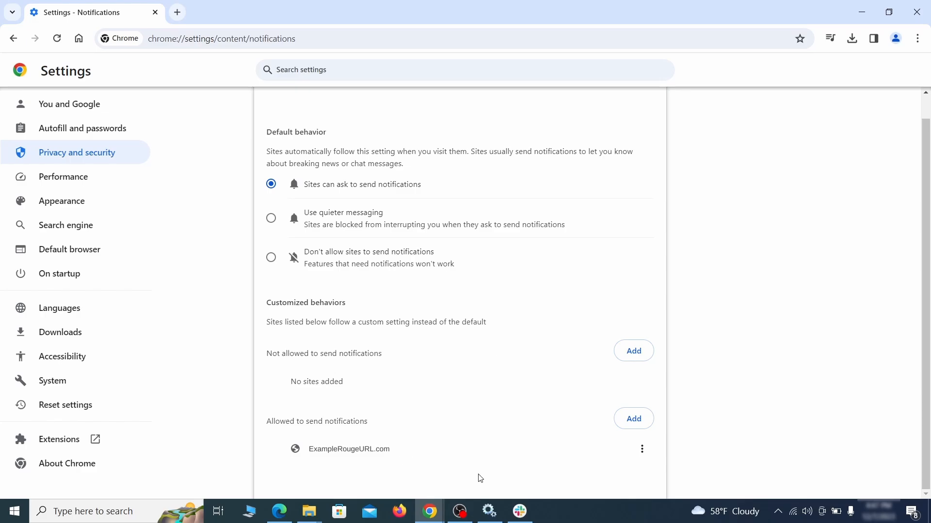
pyautogui.click(642, 449)
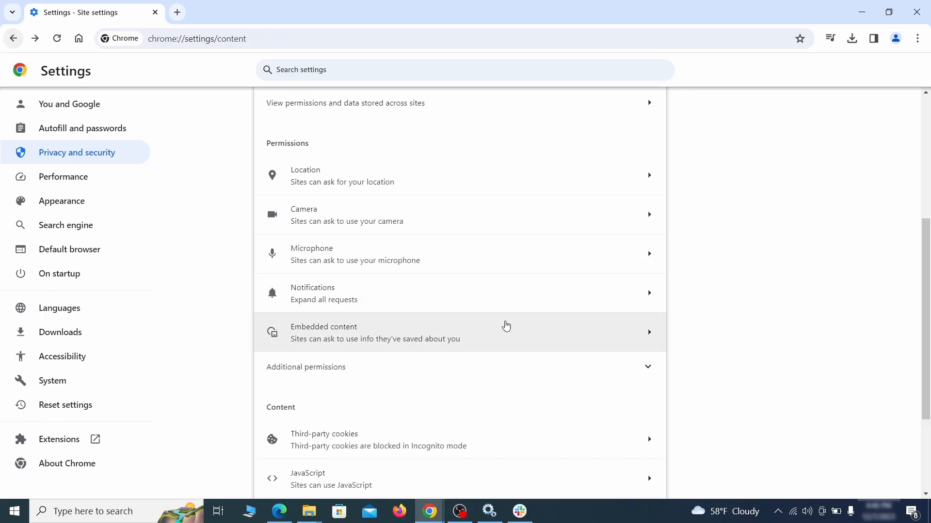
# Step: Remove ExampleRougeURL.com from the sites allowed to use third-party cookies and return to the site settings
pyautogui.scroll(-2, 504, 327)
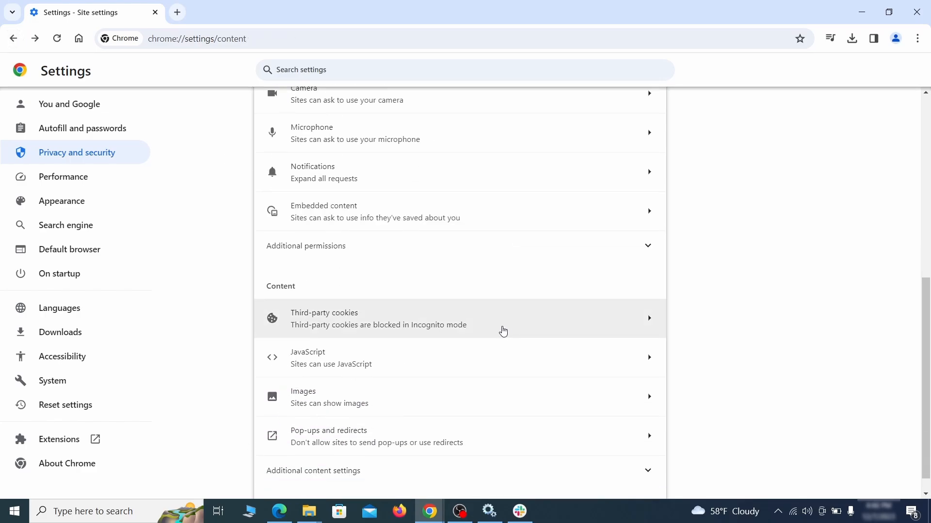
pyautogui.click(501, 329)
pyautogui.scroll(-5, 512, 359)
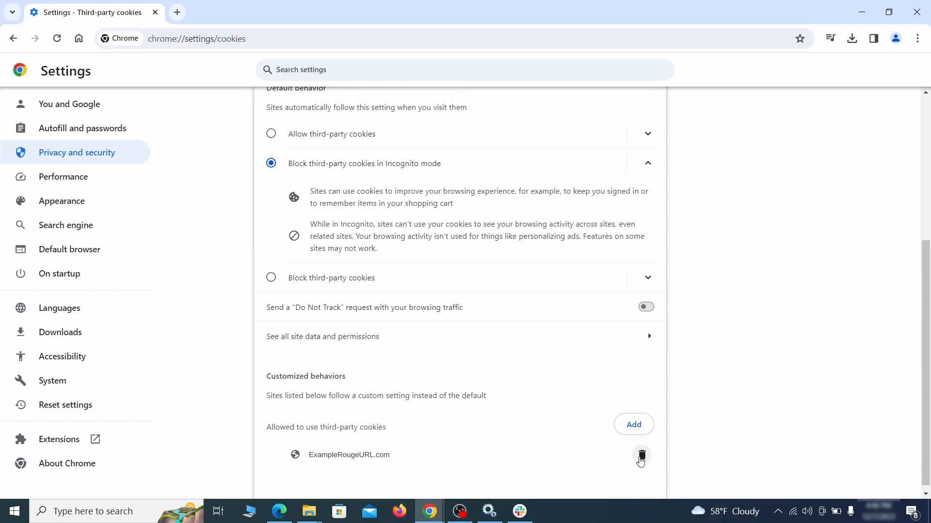
pyautogui.click(643, 458)
pyautogui.hotkey('alt', 'Left')
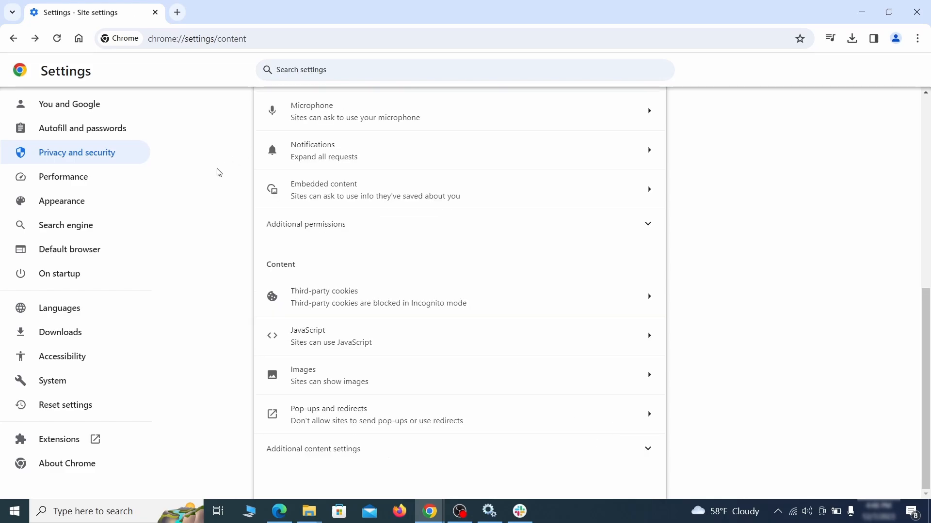
# Step: Delete the custom ExampleRougeURL.com home page address in the Appearance settings and turn off the home button
pyautogui.click(126, 203)
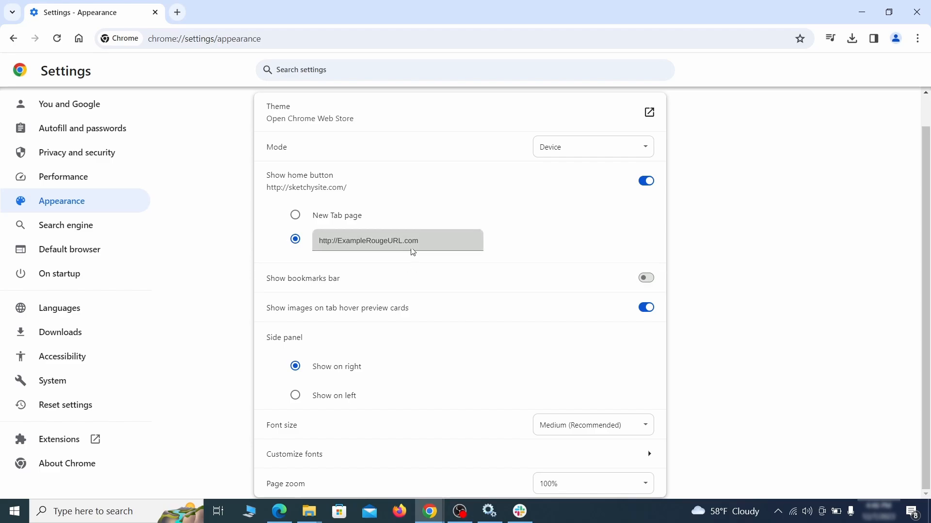
pyautogui.moveTo(413, 249); pyautogui.dragTo(309, 242)
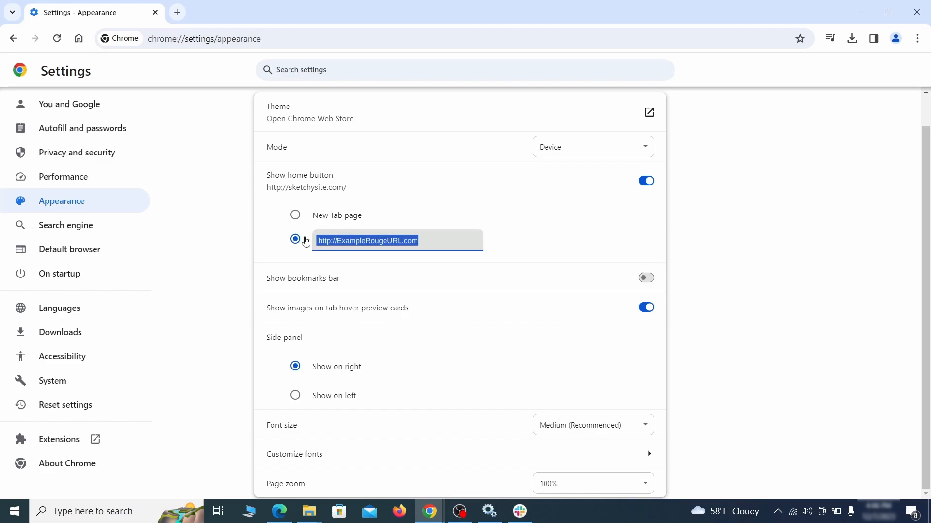
pyautogui.press('BackSpace')
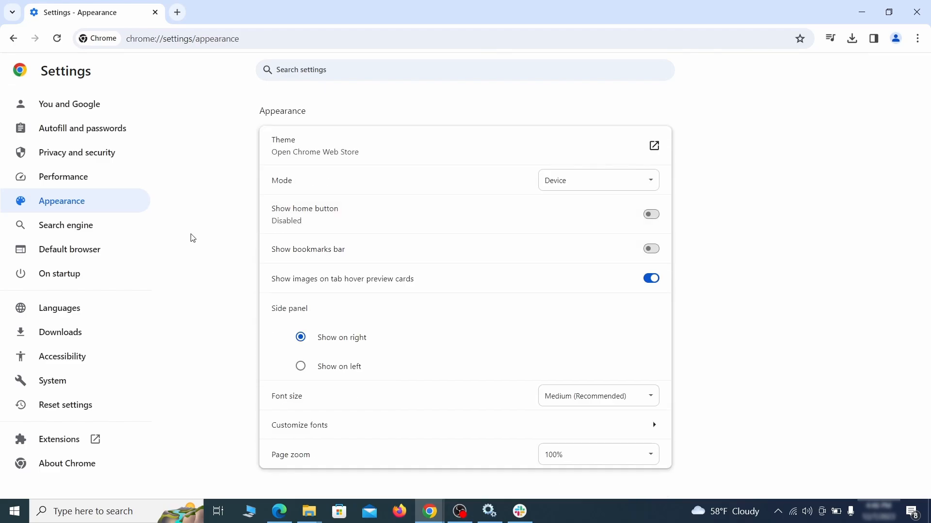
# Step: Set Google as the search engine used in the address bar
pyautogui.click(99, 228)
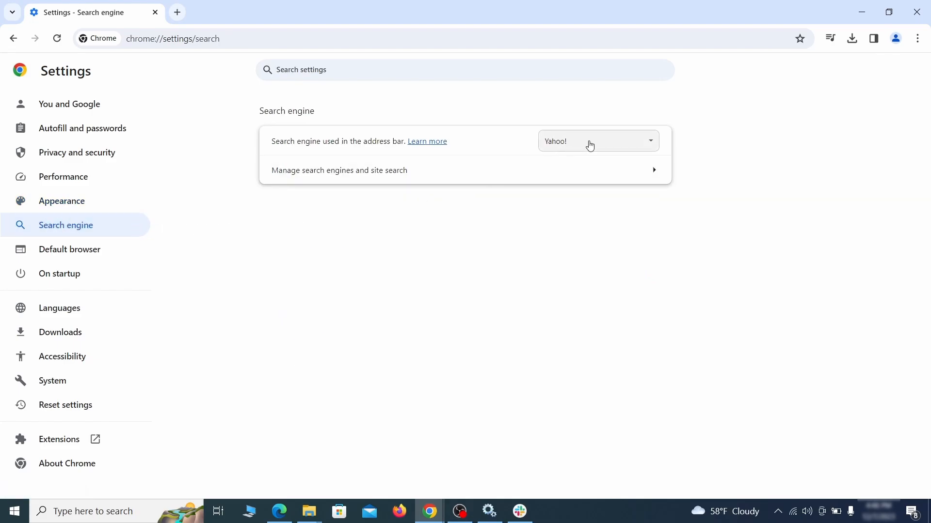
pyautogui.click(634, 146)
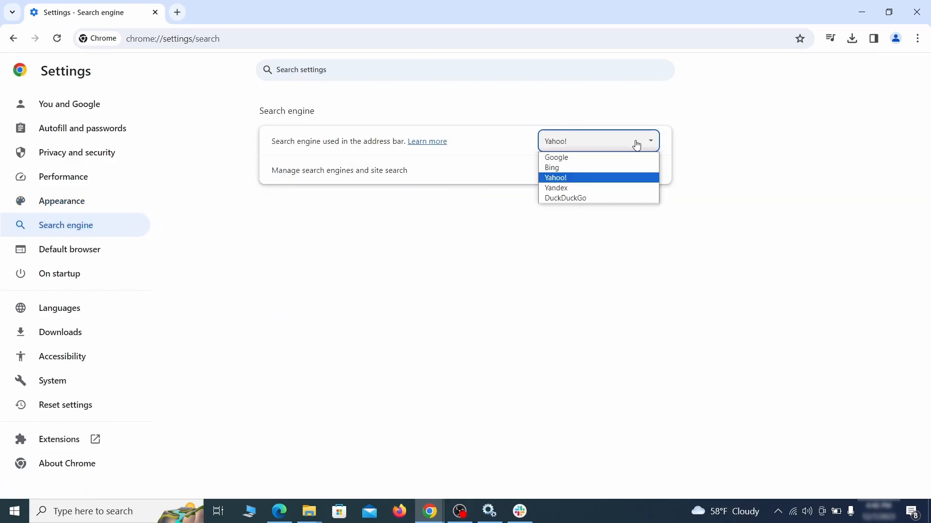
pyautogui.click(611, 158)
# Step: Delete the ExampleRougeURL.com entry from the site search shortcuts under Manage search engines and site search
pyautogui.click(596, 180)
pyautogui.scroll(-8, 601, 253)
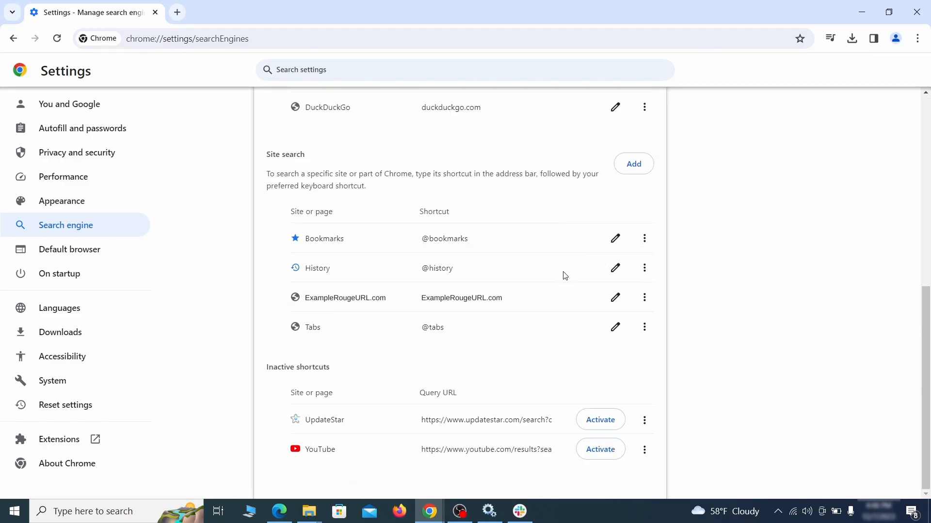
pyautogui.click(645, 298)
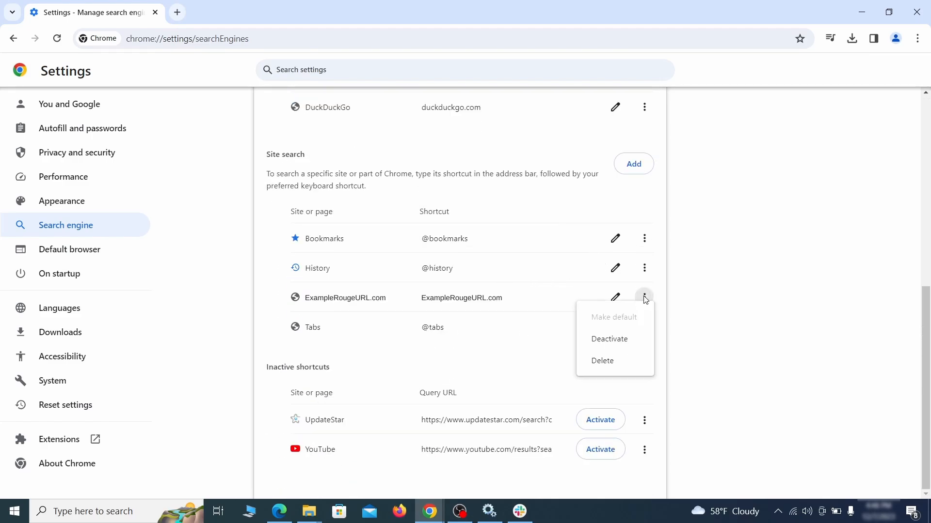
pyautogui.click(604, 362)
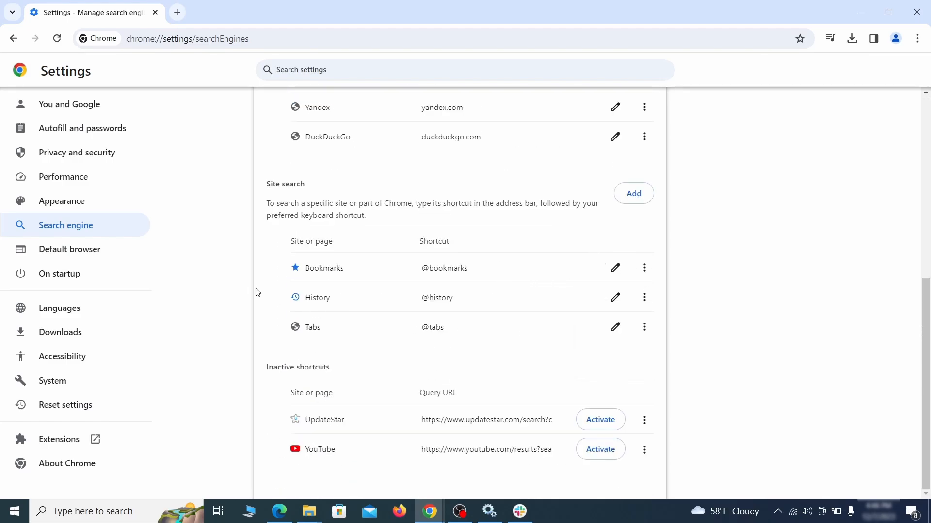
# Step: Remove ExampleRougeURL.com from the specific pages set to open on startup
pyautogui.click(71, 274)
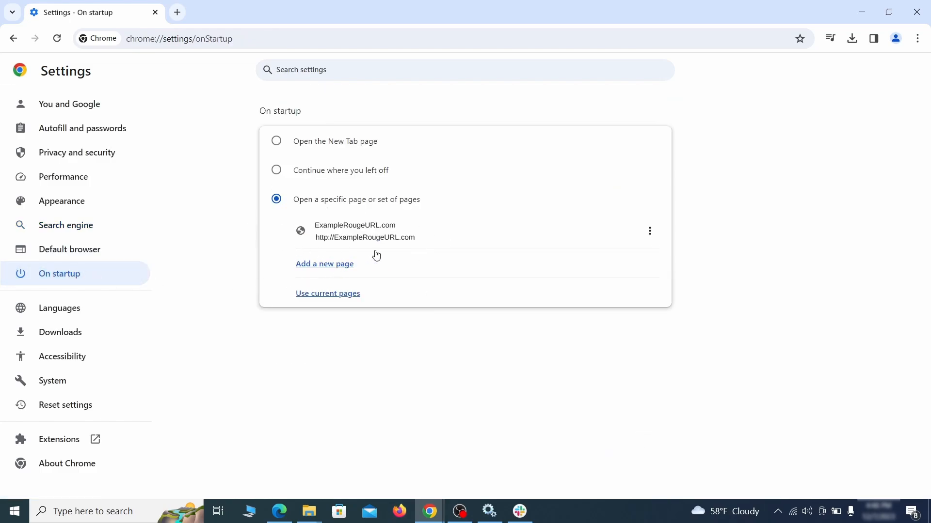
pyautogui.click(649, 232)
pyautogui.click(621, 261)
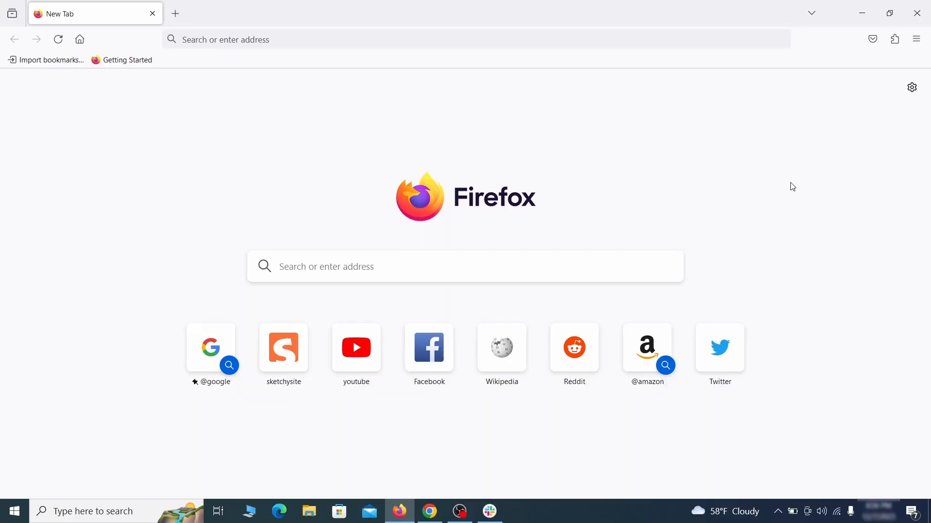
# Step: Switch to Firefox, then disable the Contenu+ extension and remove it from the browser
pyautogui.click(895, 39)
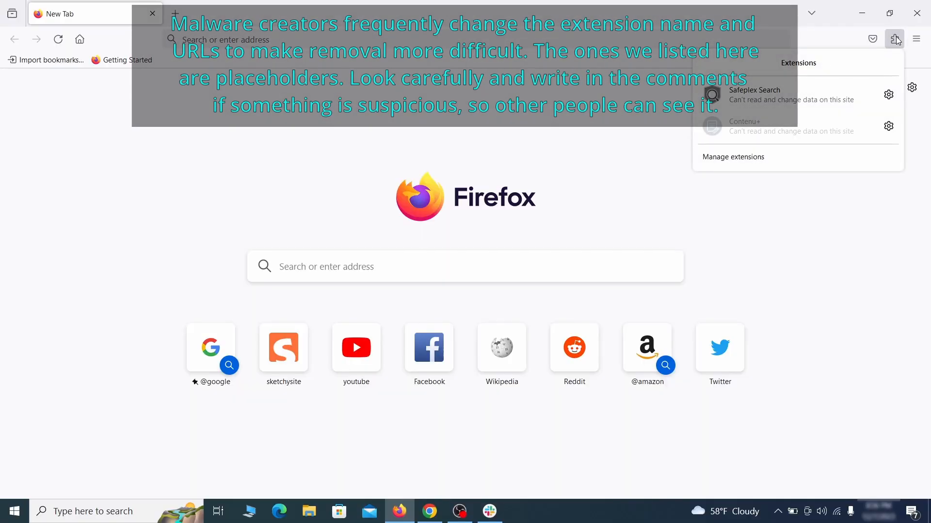
pyautogui.click(783, 159)
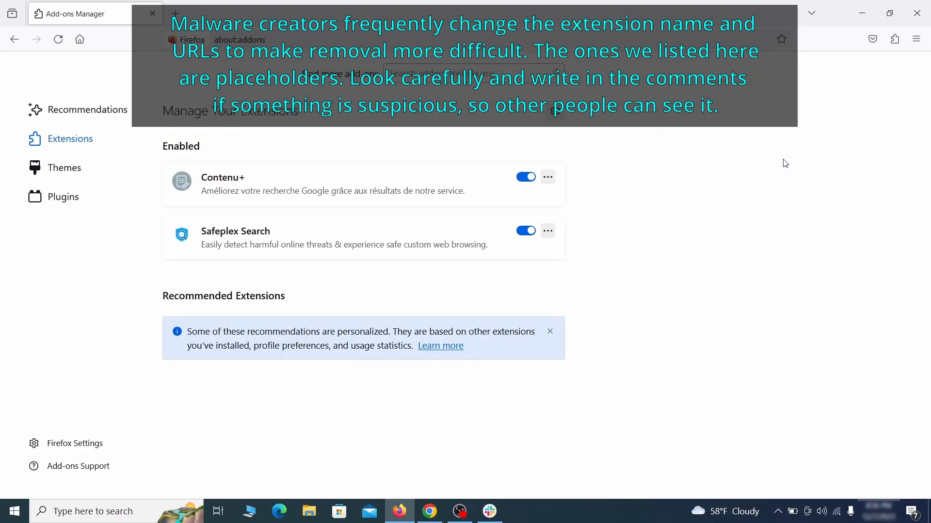
pyautogui.click(526, 177)
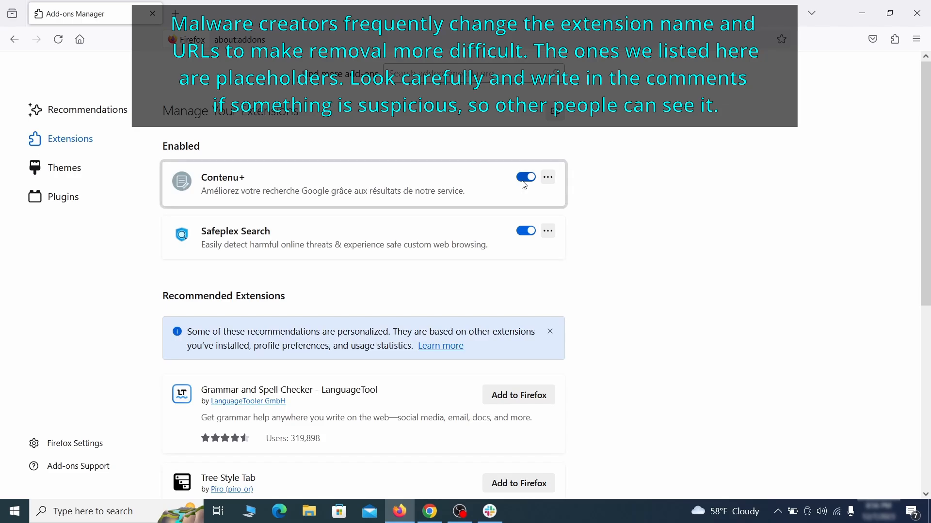
pyautogui.click(548, 177)
pyautogui.click(574, 195)
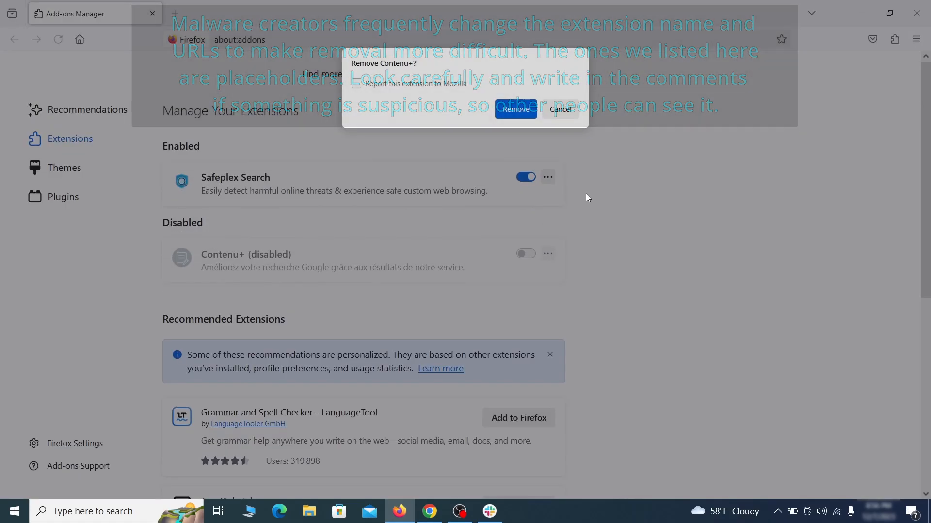
pyautogui.click(516, 109)
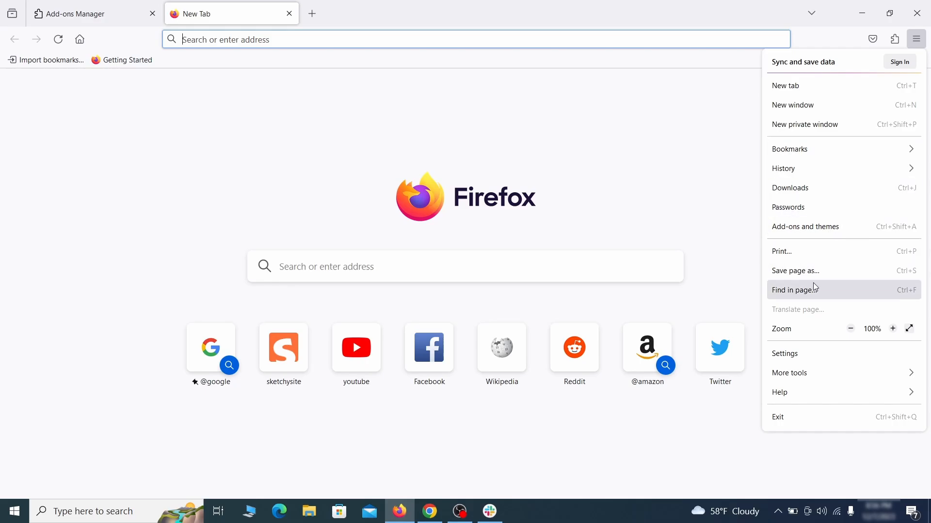
# Step: Delete the custom ExampleRougeURL.com address for the homepage and new windows in the Firefox Home settings
pyautogui.click(805, 356)
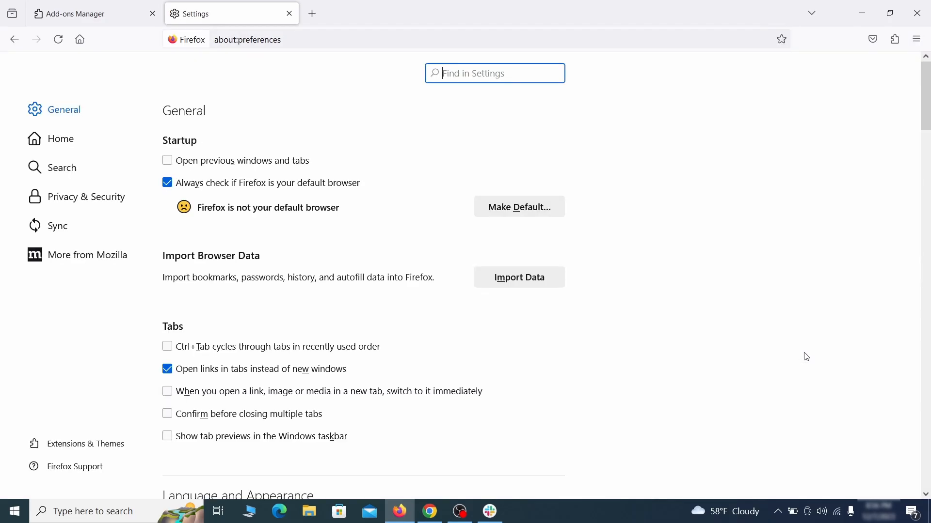
pyautogui.click(70, 139)
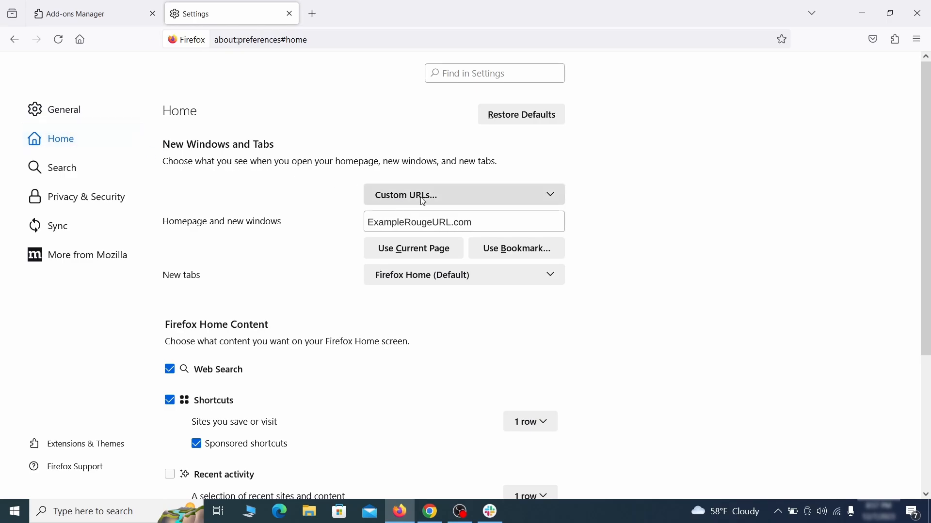
pyautogui.tripleClick(471, 223)
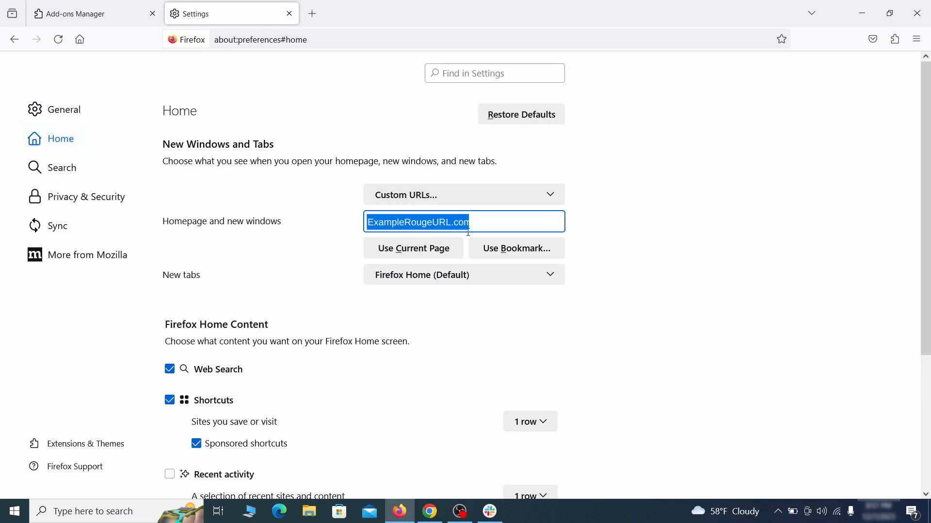
pyautogui.press('BackSpace')
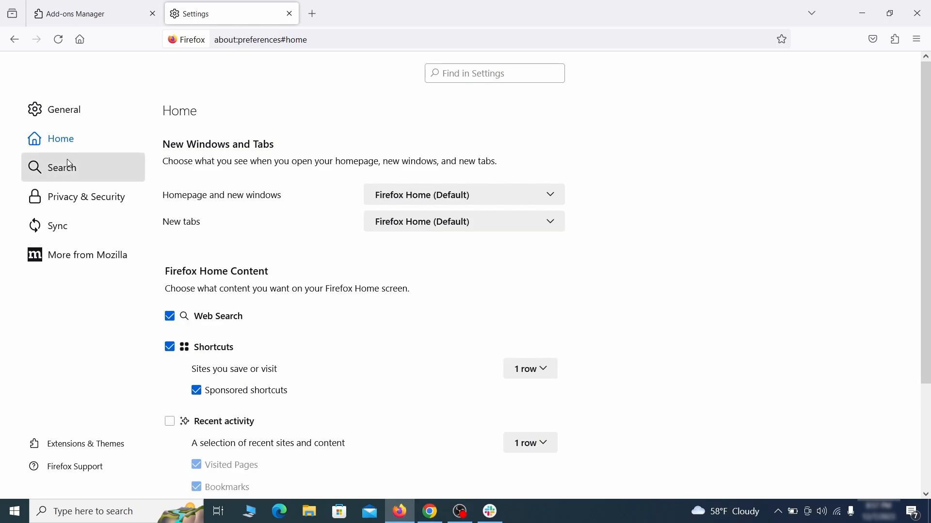
# Step: Set Google as the default search engine in the Firefox Search settings
pyautogui.click(66, 168)
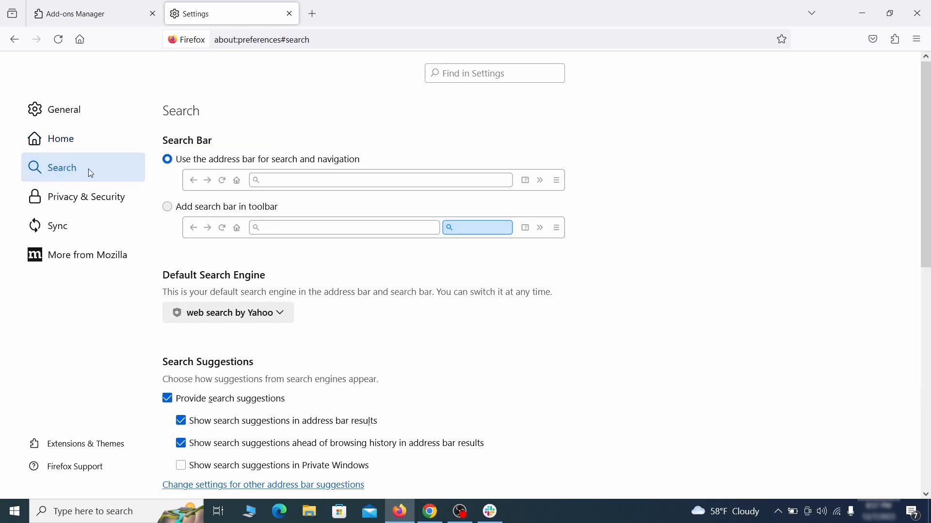
pyautogui.scroll(-3, 332, 260)
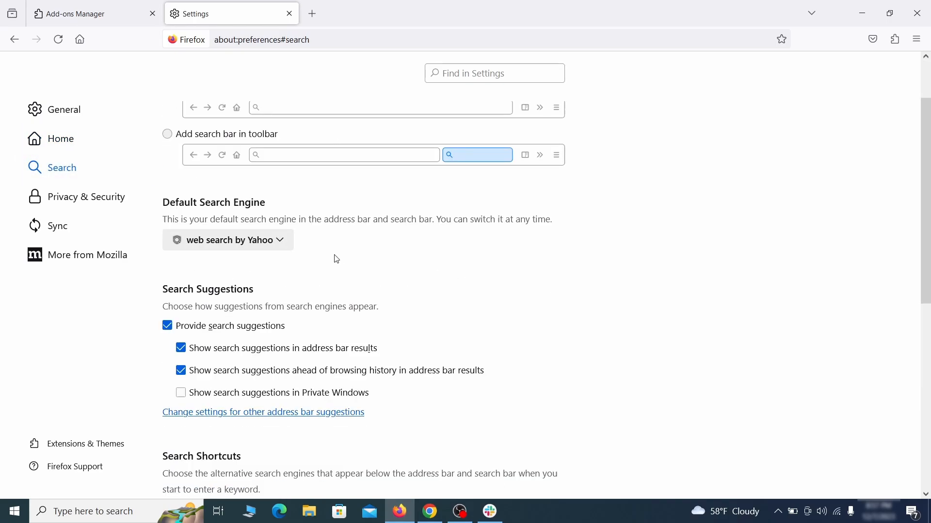
pyautogui.click(278, 245)
pyautogui.click(269, 260)
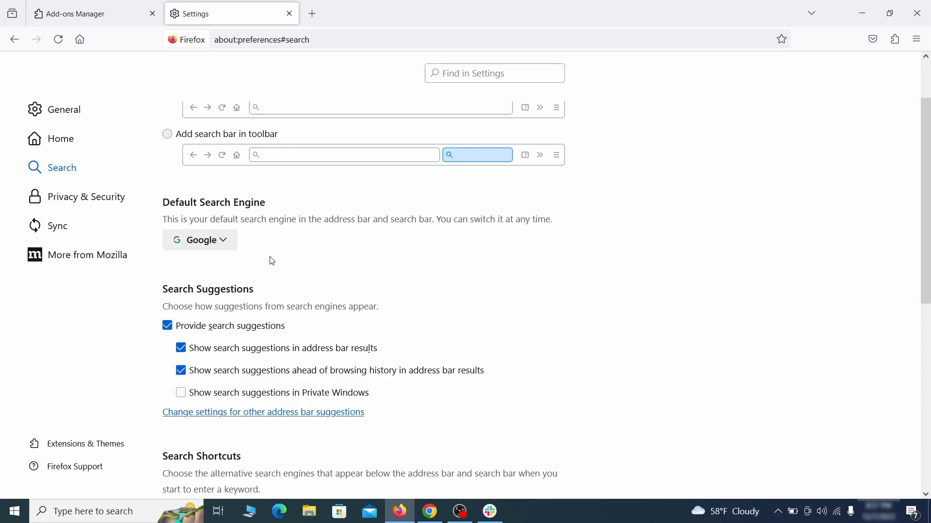
# Step: Remove the "web search by Yahoo" engine with the Safeplex Search keyword from the search shortcuts
pyautogui.scroll(-8, 441, 274)
pyautogui.scroll(-3, 499, 252)
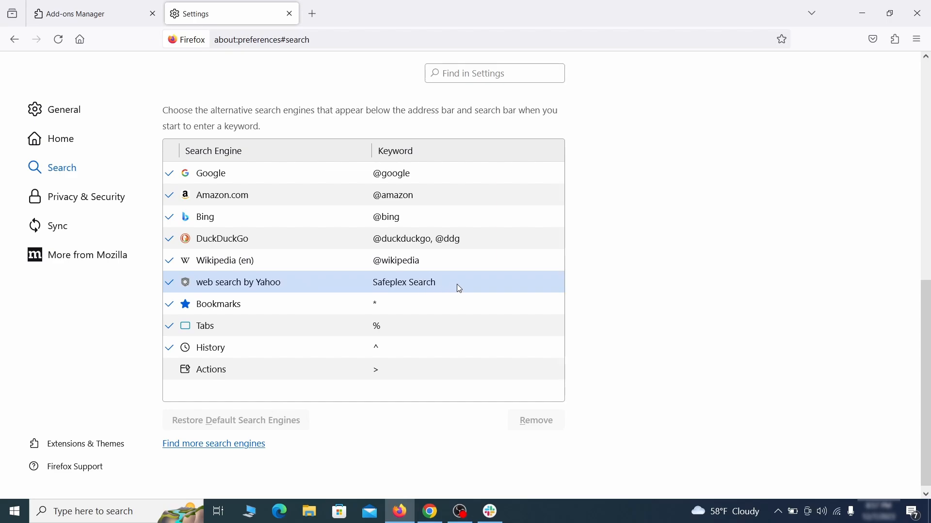
pyautogui.click(463, 289)
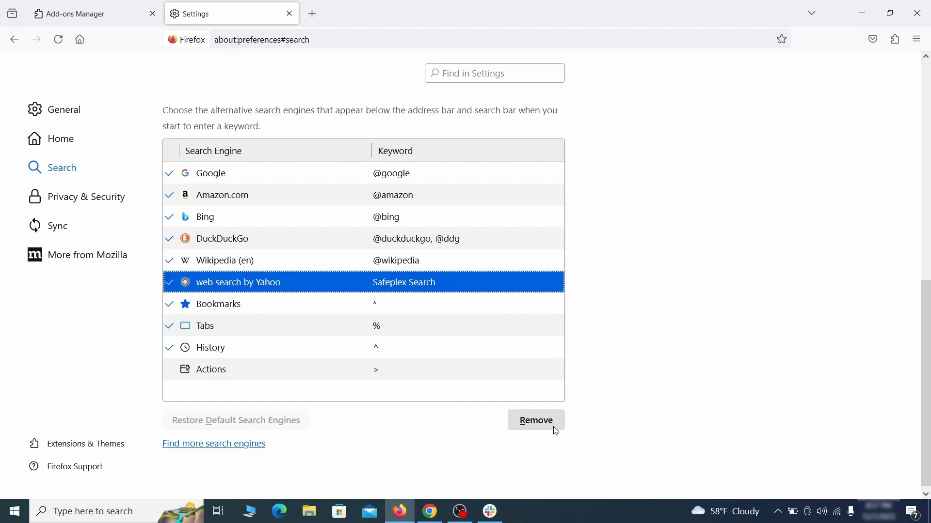
pyautogui.click(537, 421)
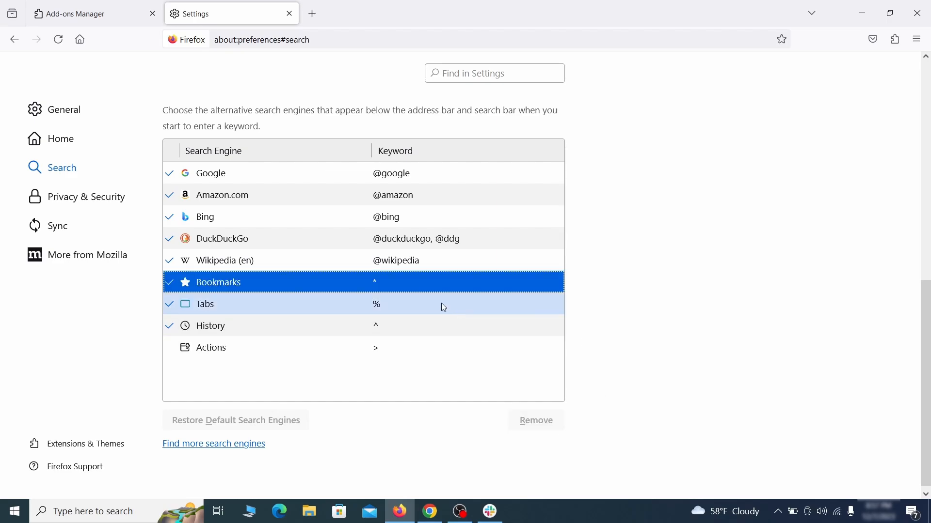
# Step: Clear all cookies, site data and cached web content in the Firefox Privacy & Security settings
pyautogui.scroll(3, 441, 306)
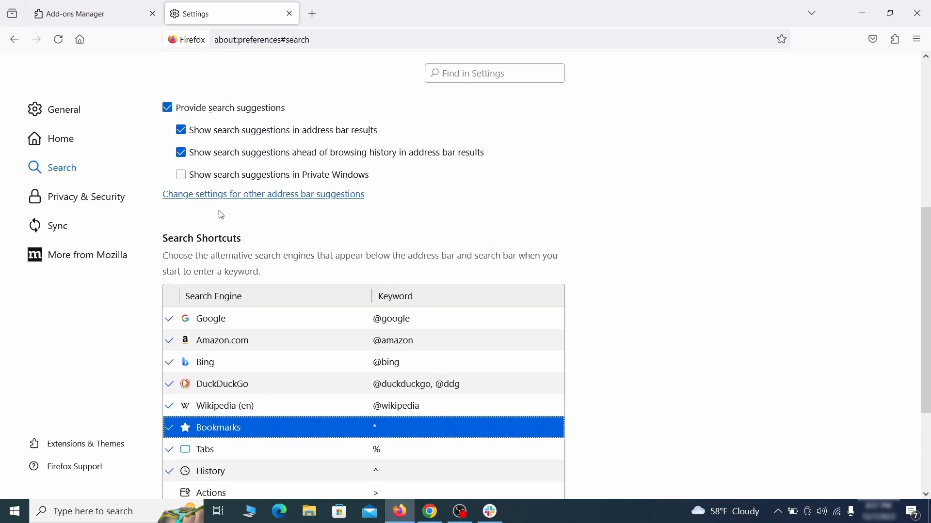
pyautogui.click(89, 193)
pyautogui.scroll(-8, 575, 265)
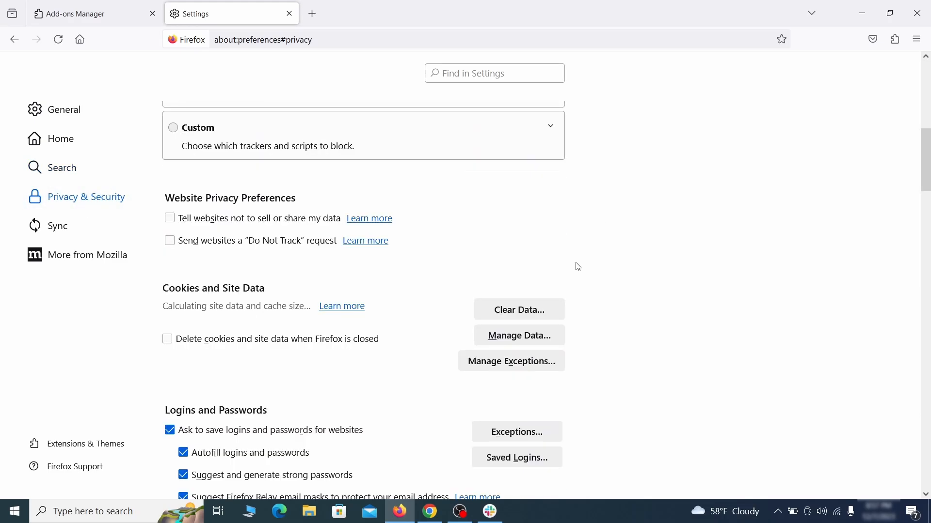
pyautogui.click(532, 310)
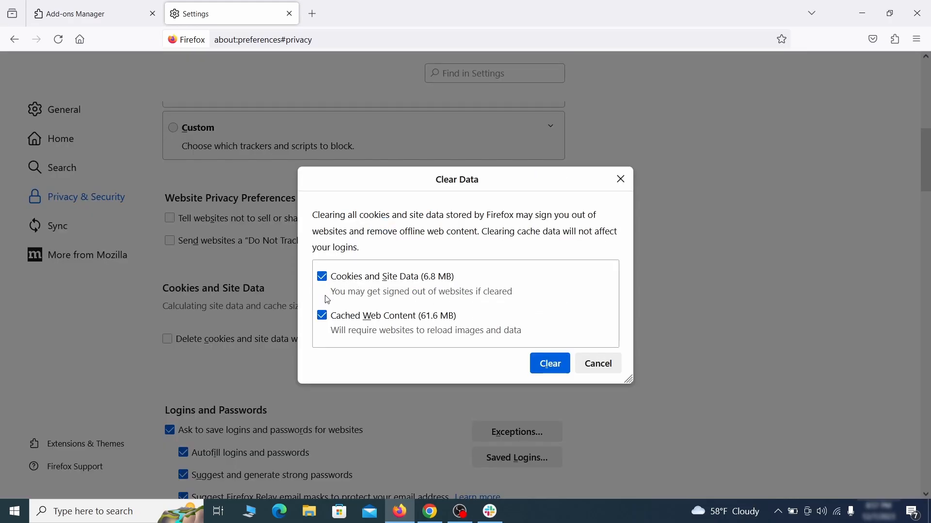
pyautogui.click(566, 366)
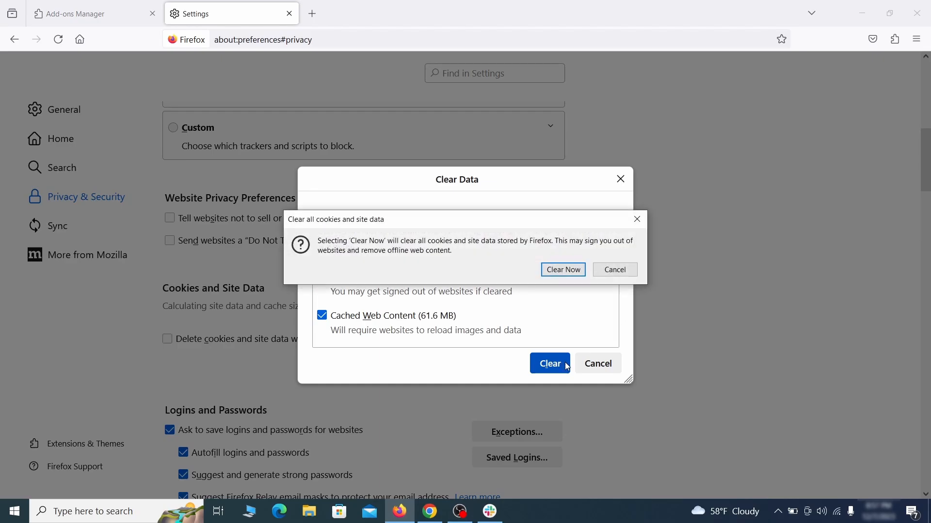
pyautogui.click(565, 270)
# Step: Open the Notifications permission settings in the Permissions section of Privacy & Security
pyautogui.scroll(-12, 633, 298)
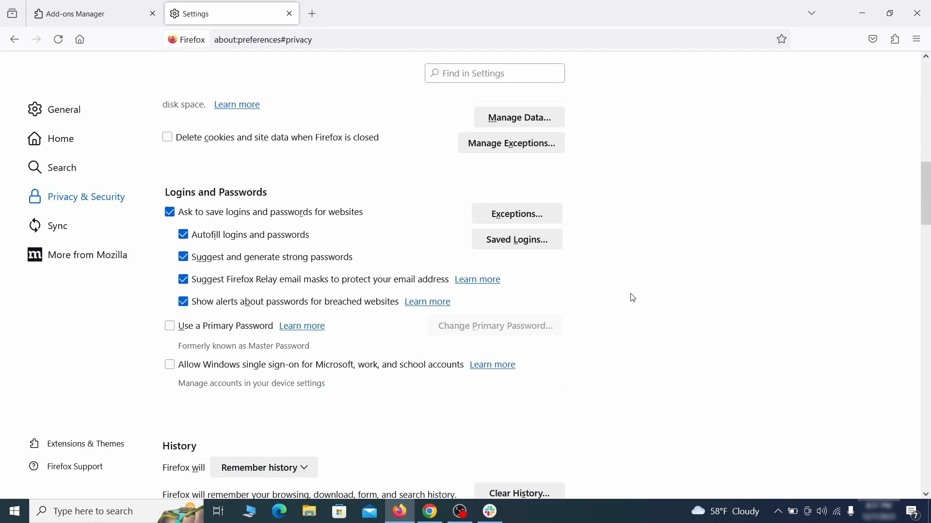
pyautogui.scroll(-3, 634, 298)
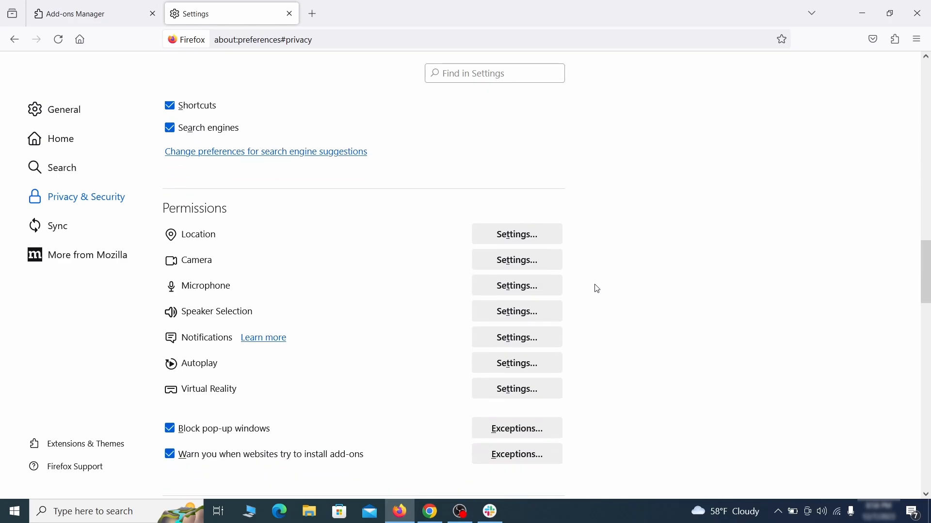
pyautogui.click(537, 342)
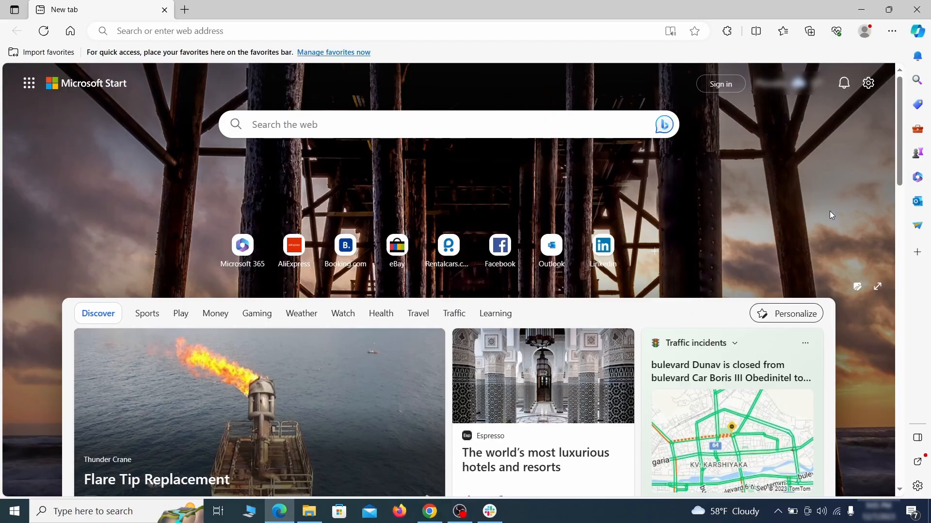
# Step: Switch to Microsoft Edge, then disable the Quidco Cashback Reminder extension and remove it
pyautogui.click(891, 32)
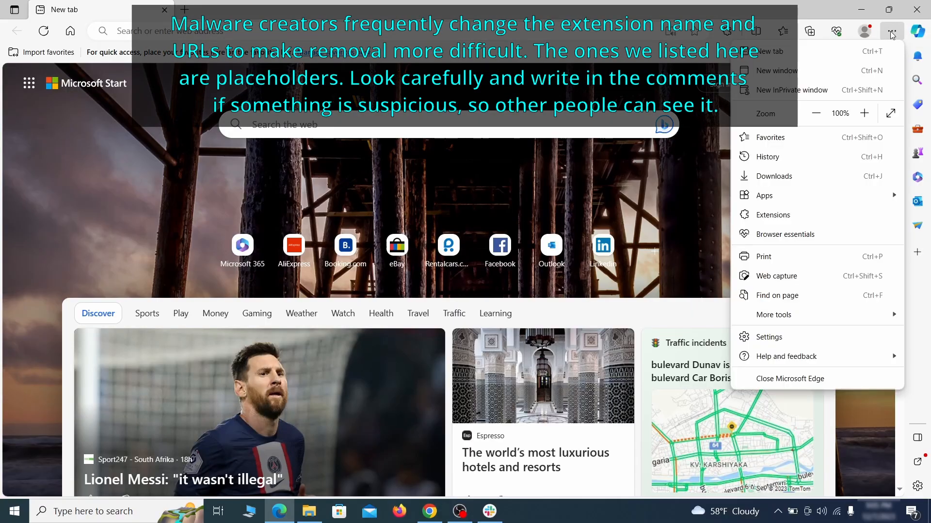
pyautogui.click(801, 214)
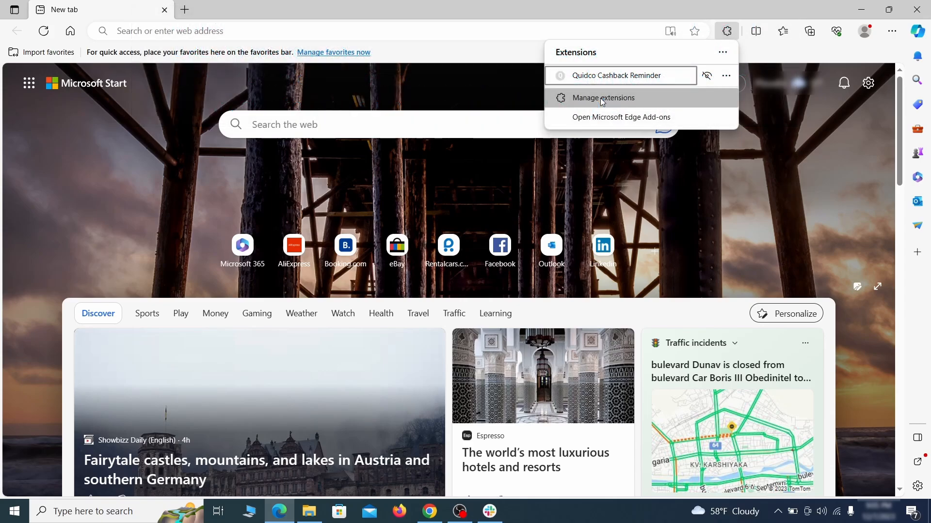
pyautogui.click(602, 98)
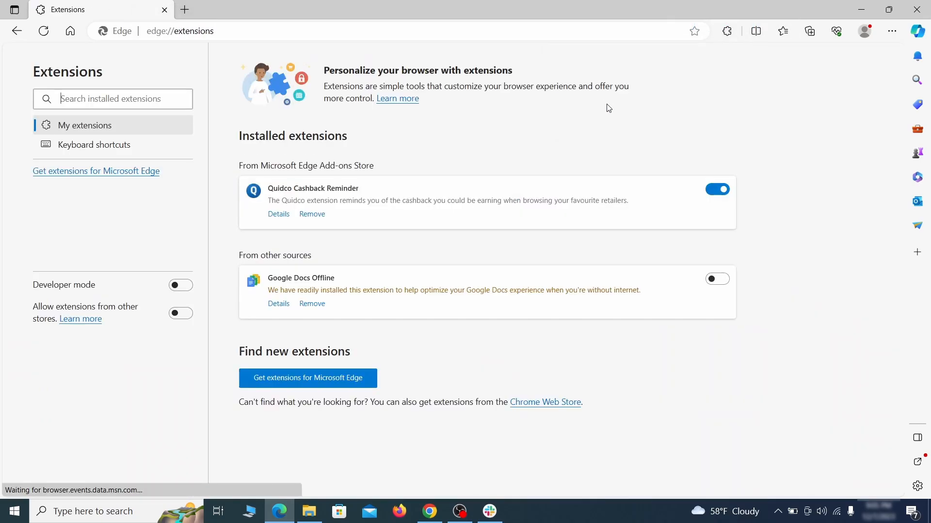
pyautogui.click(718, 190)
pyautogui.click(311, 217)
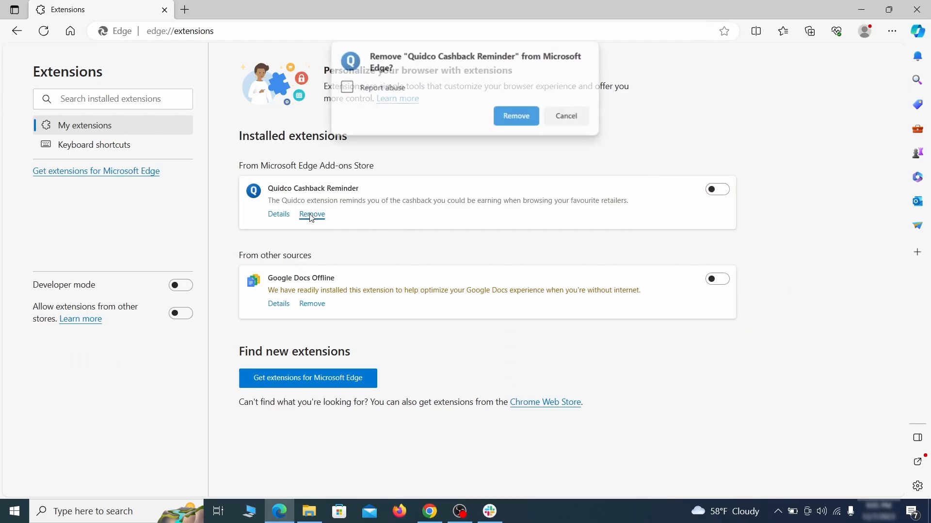
pyautogui.click(517, 116)
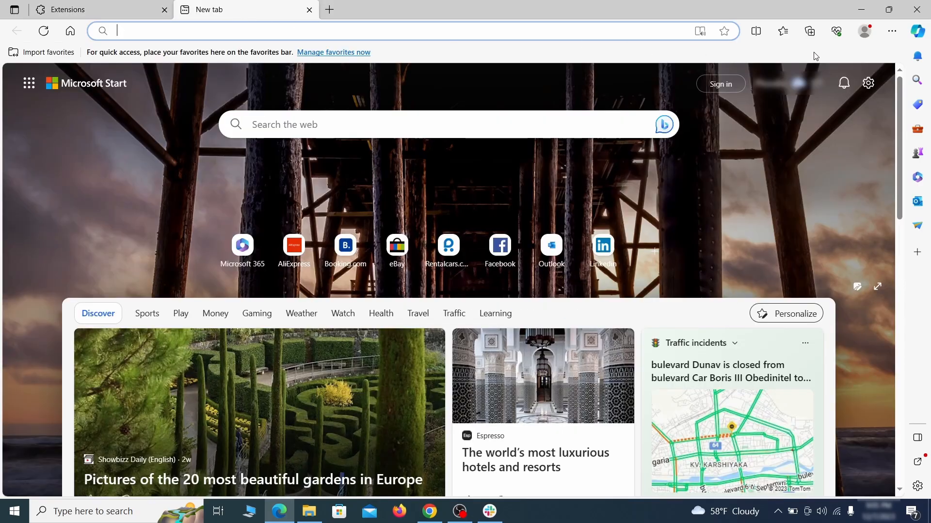
# Step: Open the Clear browsing data dialog from Edge's Privacy, search, and services settings
pyautogui.click(891, 32)
pyautogui.click(771, 337)
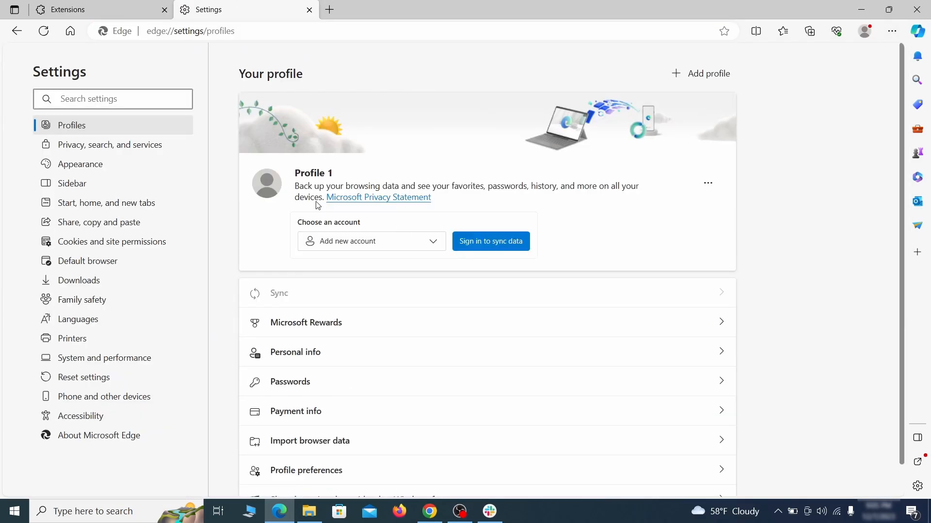
pyautogui.click(156, 147)
pyautogui.scroll(-4, 504, 297)
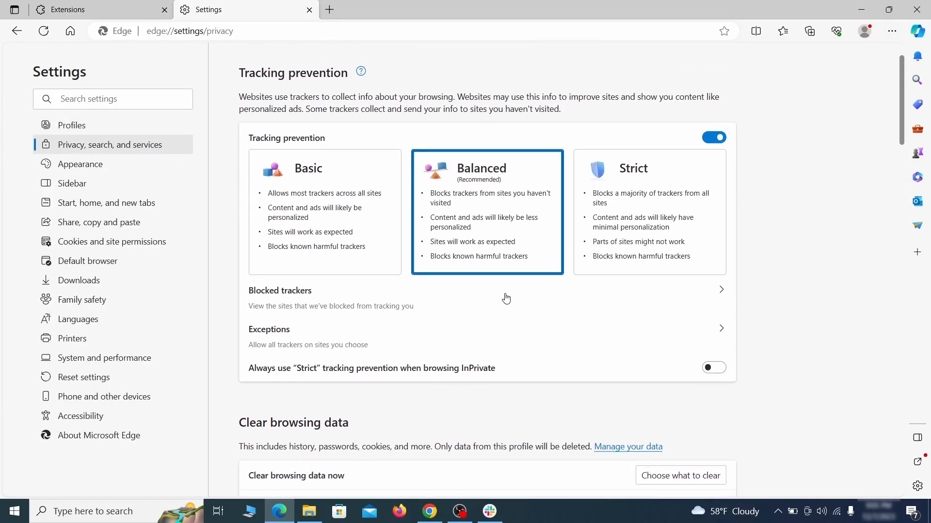
pyautogui.click(696, 337)
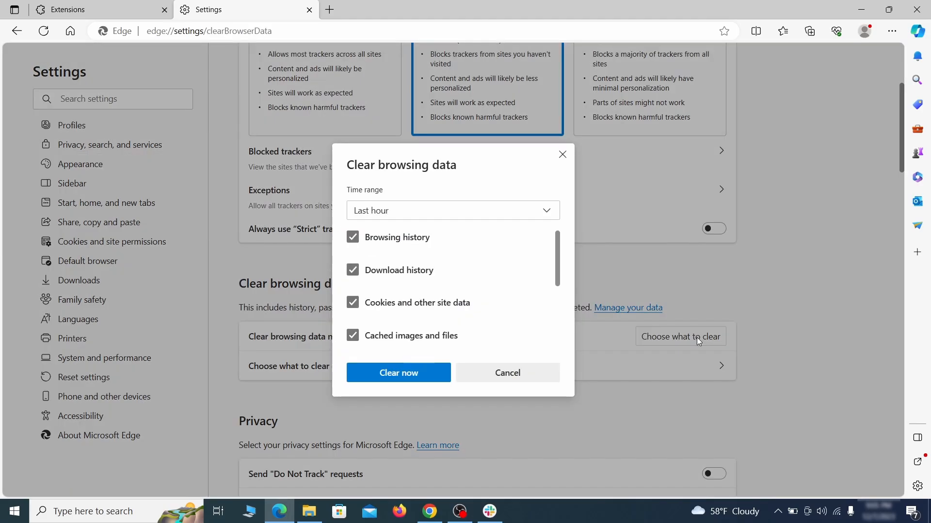
# Step: Set the search engine used in the address bar to Google in the Address bar and search settings
pyautogui.scroll(-5, 385, 277)
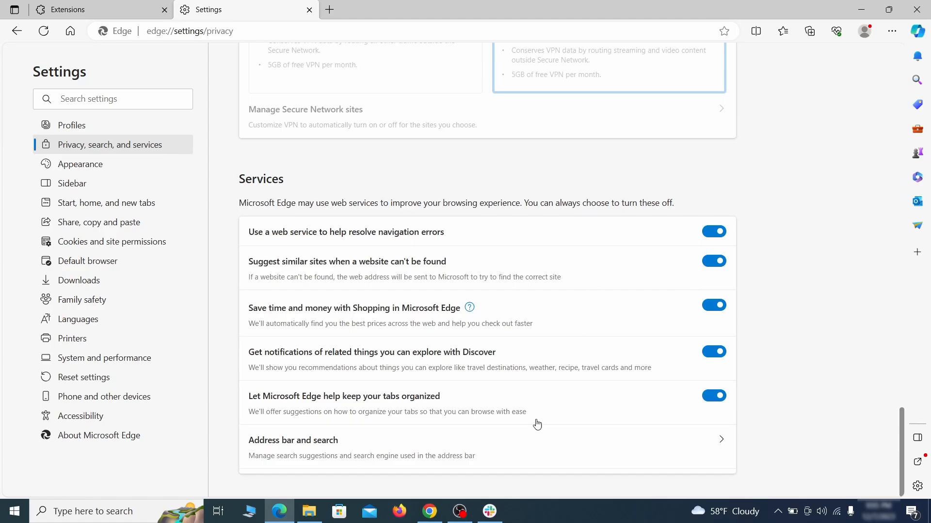
pyautogui.click(532, 459)
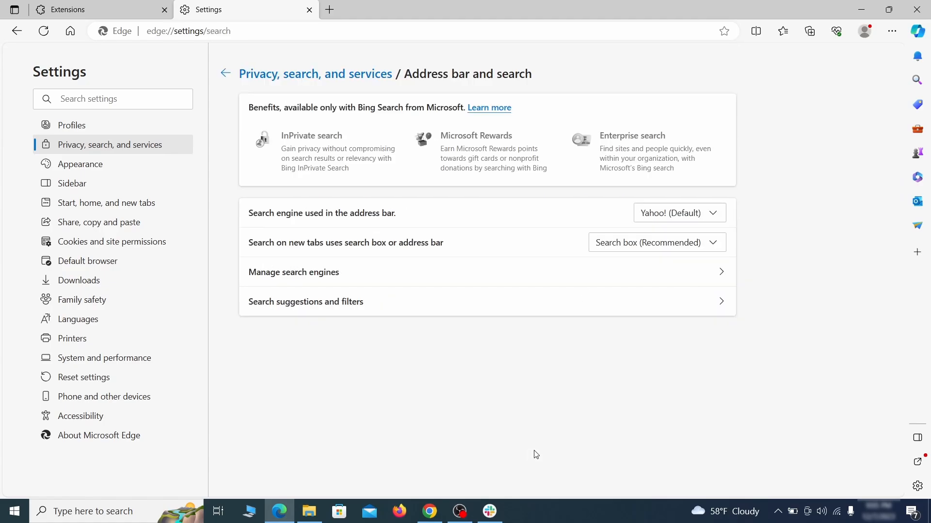
pyautogui.click(718, 214)
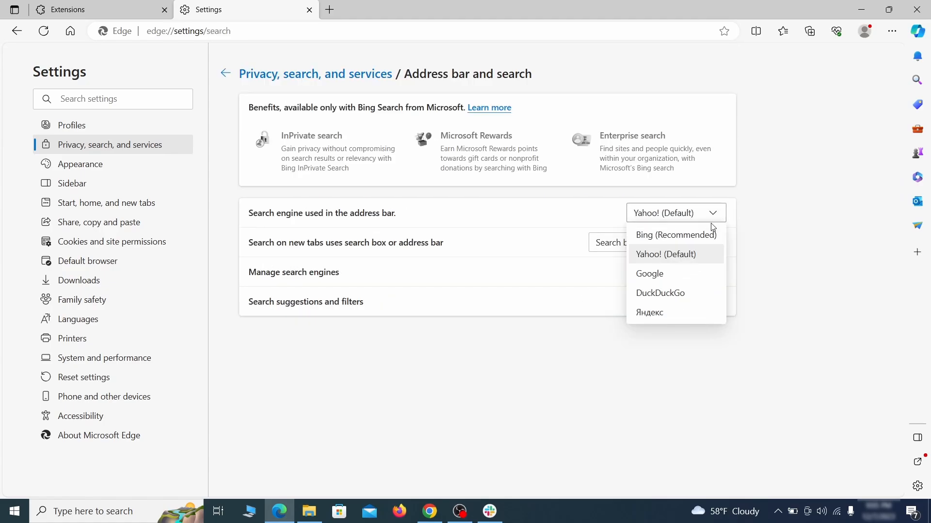
pyautogui.click(690, 272)
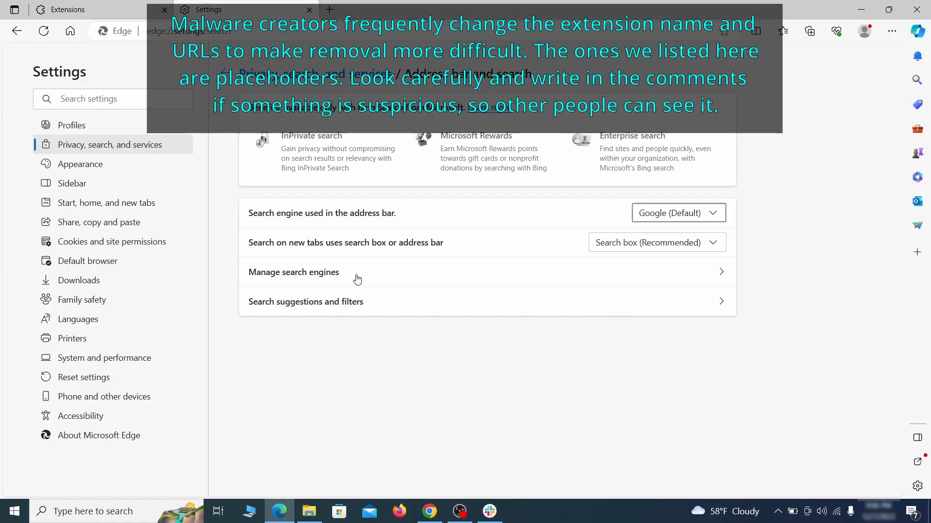
# Step: Remove the ExampleRougeURL.com entry from the list of managed search engines
pyautogui.click(358, 275)
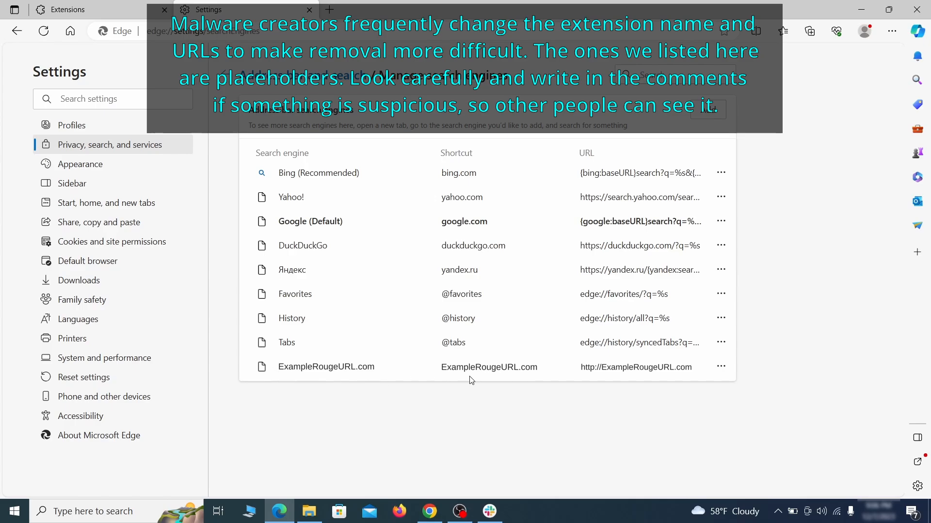
pyautogui.click(721, 367)
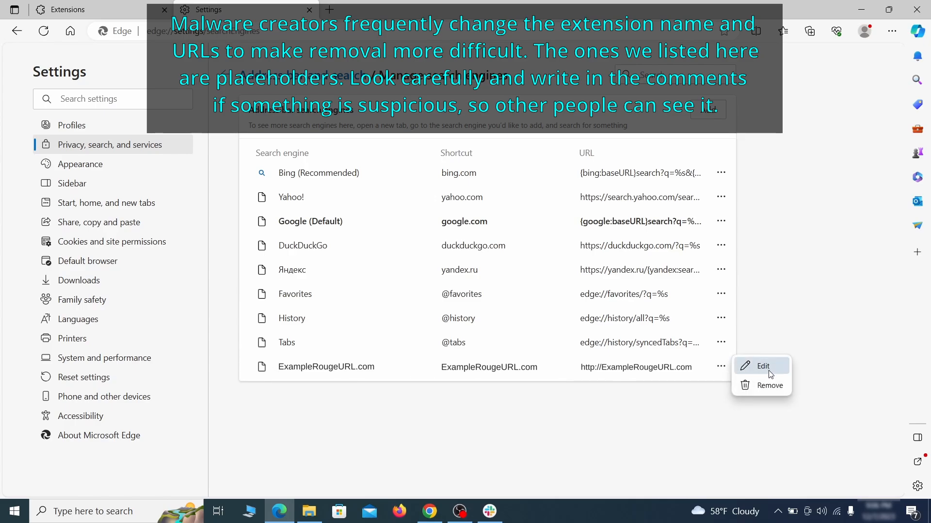
pyautogui.click(771, 386)
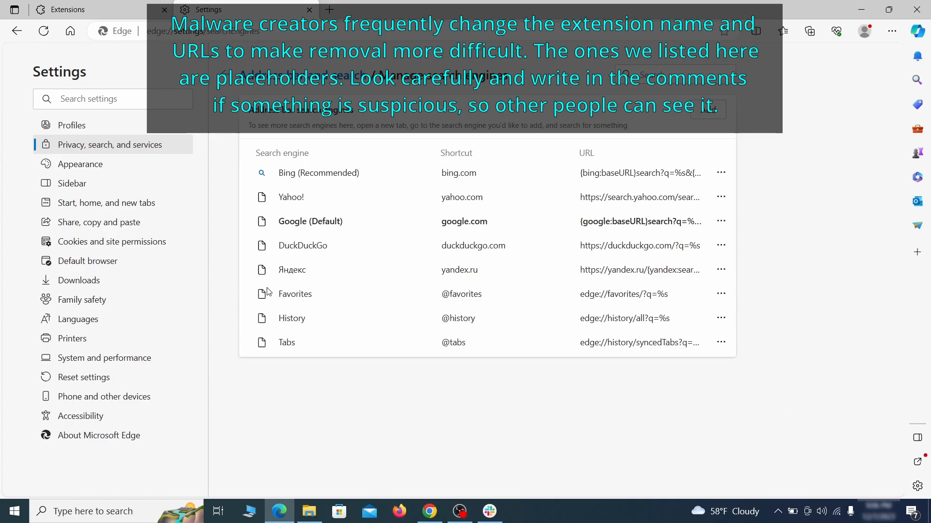
# Step: Delete the ExampleRougeURL.com page from the pages opened when Edge starts
pyautogui.click(116, 204)
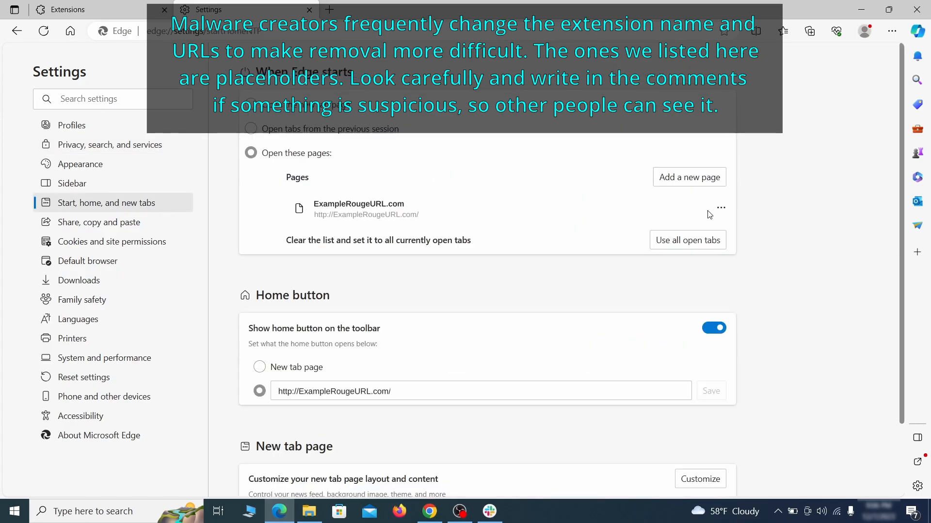
pyautogui.click(721, 209)
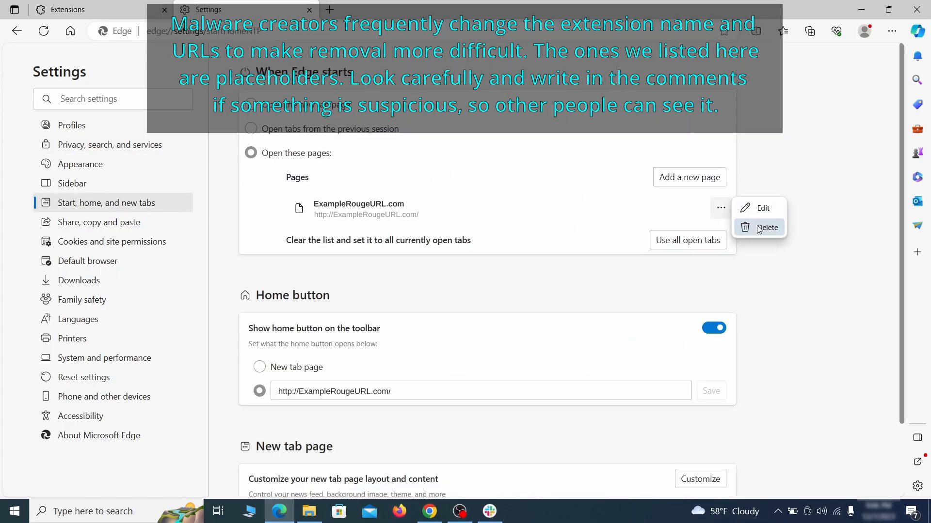
pyautogui.click(759, 228)
# Step: Clear the home button's custom URL and set it to the new tab page, with startup opening tabs from the previous session
pyautogui.click(411, 348)
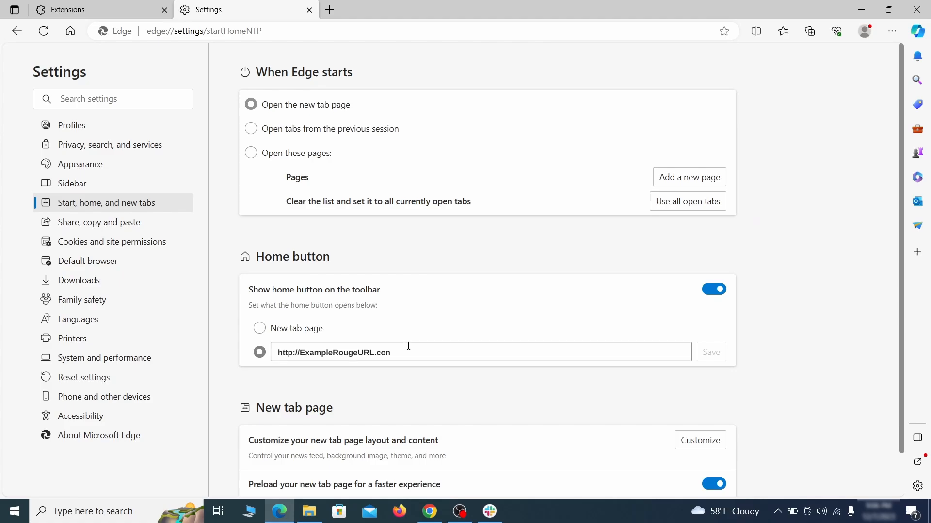
pyautogui.hotkey('ctrl', 'a')
pyautogui.press('BackSpace')
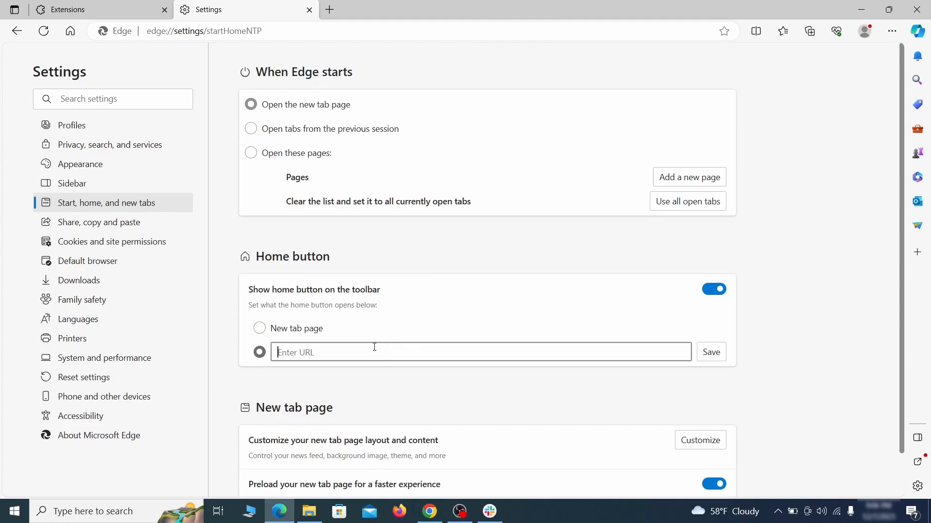
pyautogui.click(260, 330)
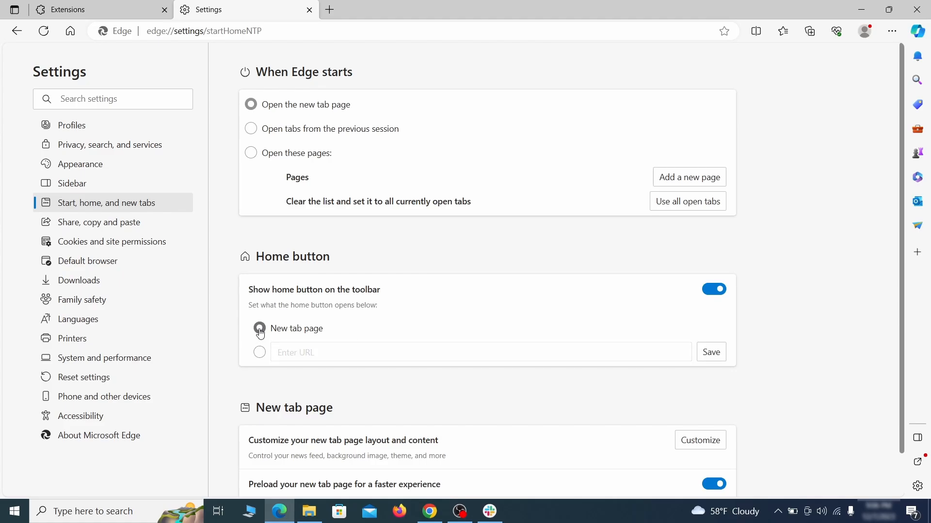
pyautogui.click(251, 130)
# Step: Remove ExampleRougeURL.com from the sites allowed to send notifications in the Cookies and site permissions settings
pyautogui.click(171, 242)
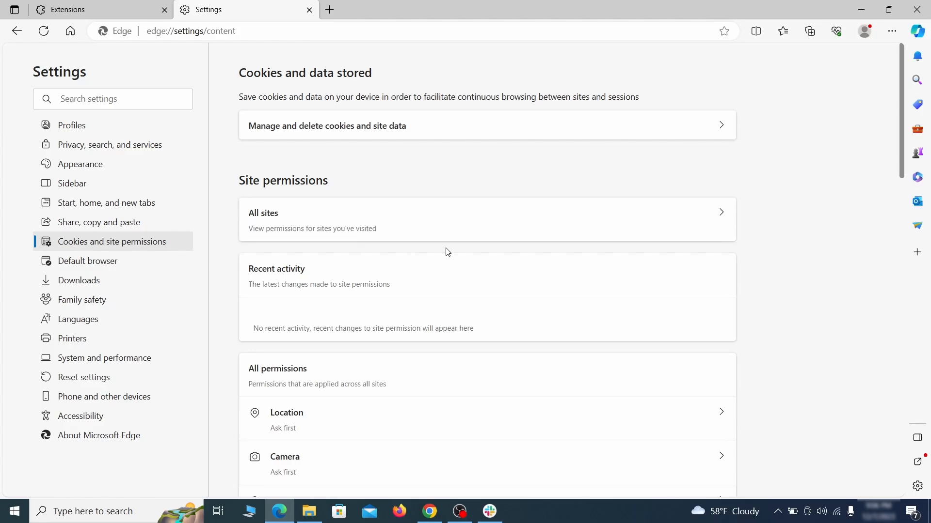
pyautogui.scroll(-5, 448, 252)
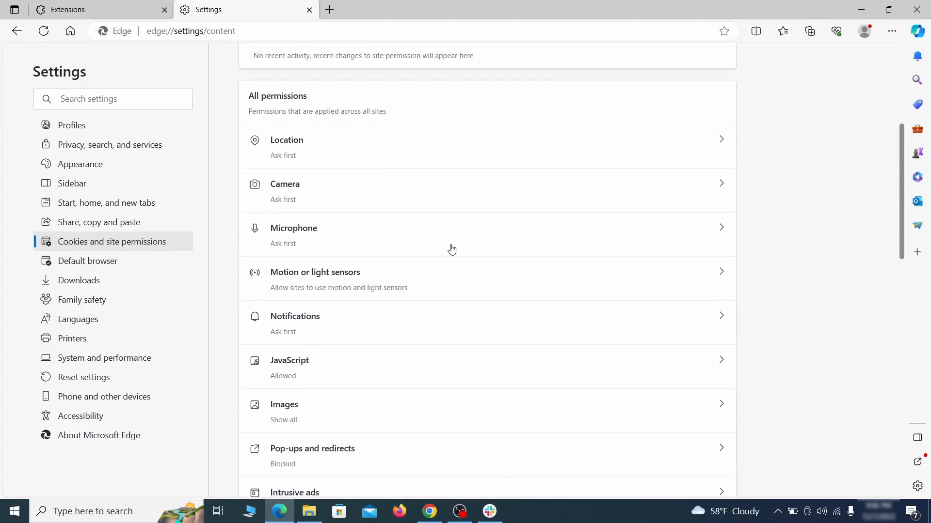
pyautogui.scroll(-2, 449, 252)
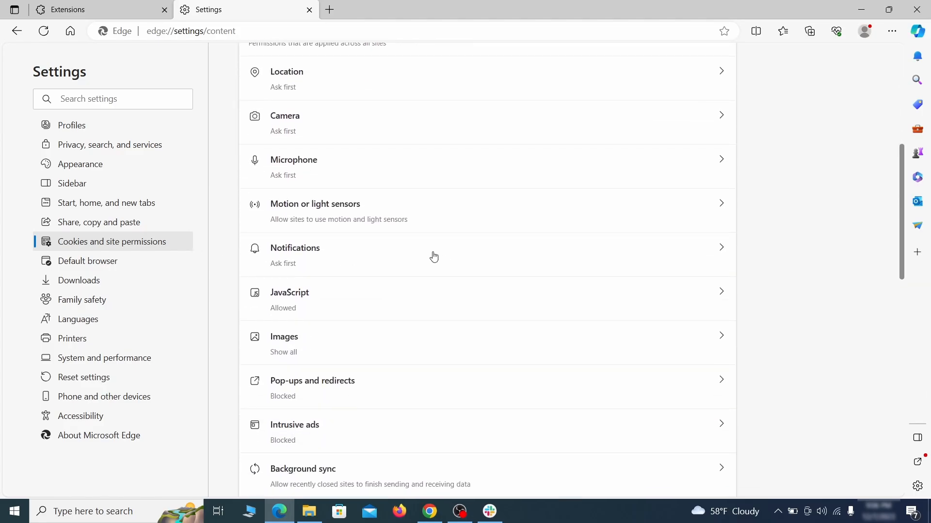
pyautogui.click(434, 257)
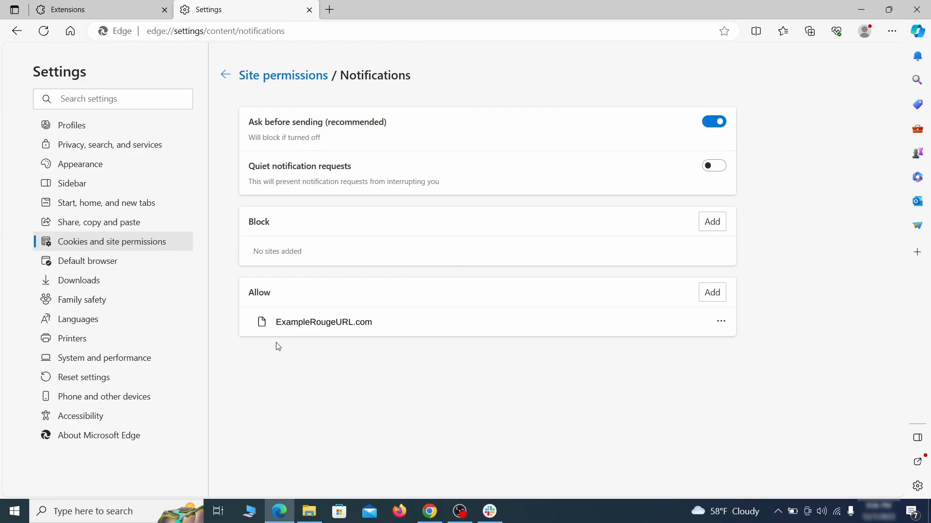
pyautogui.click(720, 321)
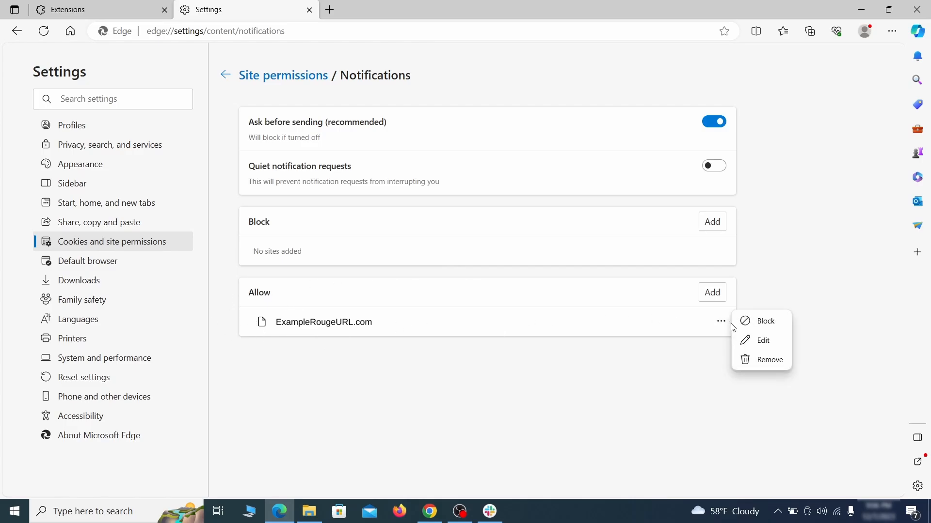
pyautogui.click(764, 361)
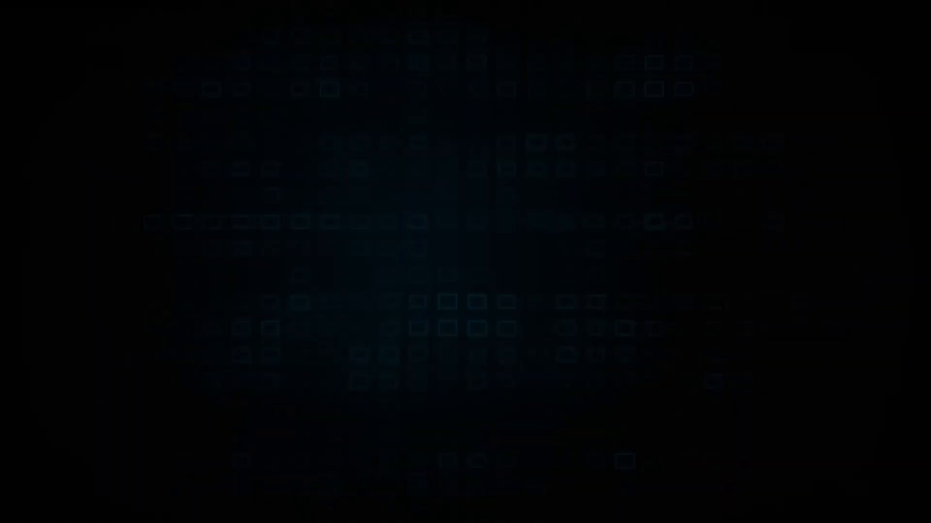